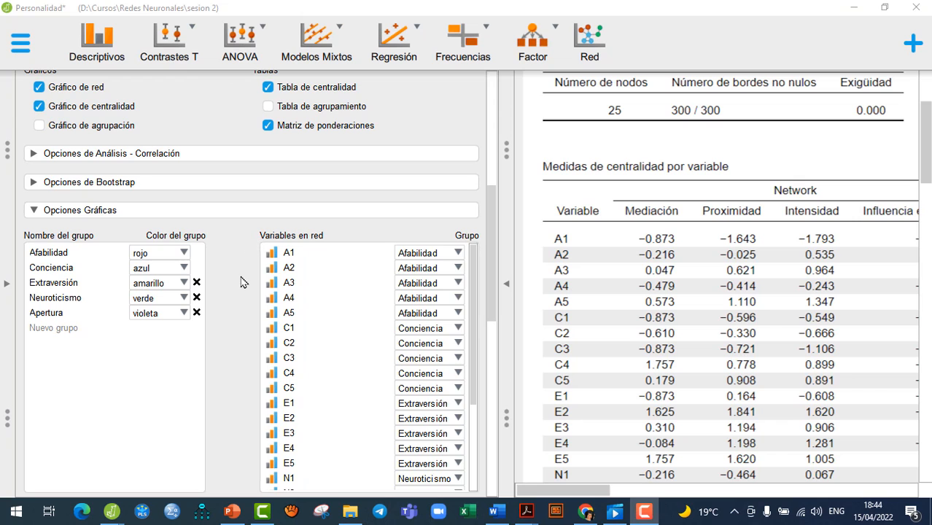
- Try an edge size (Tamaño del borde) of 2 in the network plot and restore it to 1
scroll(240, 324, "down", 5)
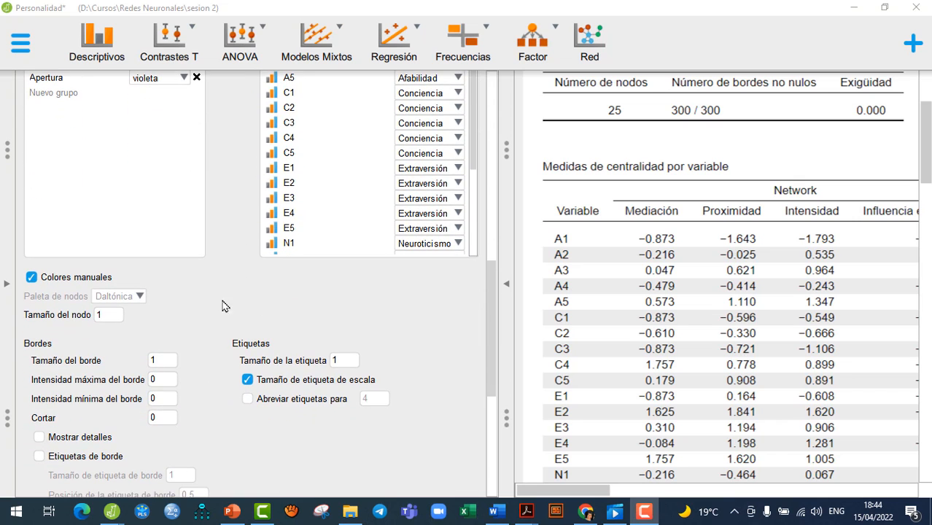
scroll(214, 390, "down", 2)
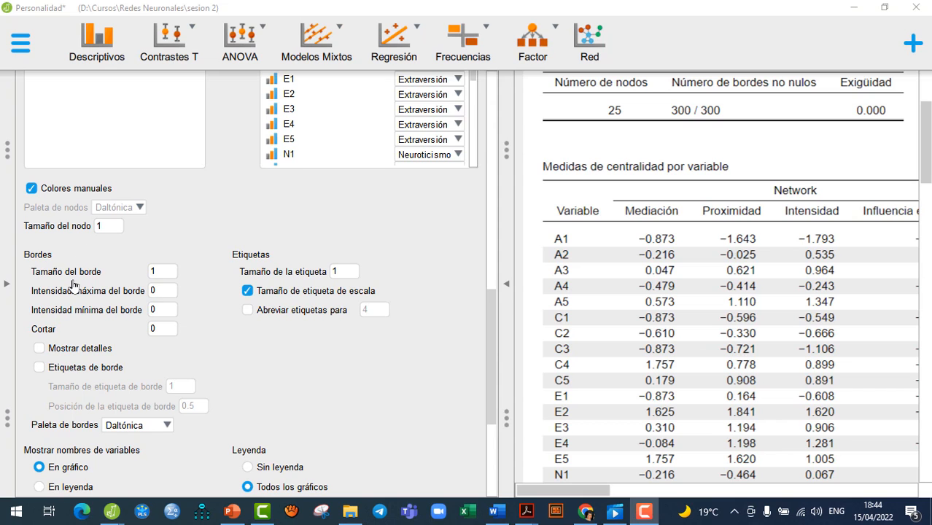
scroll(691, 351, "up", 3)
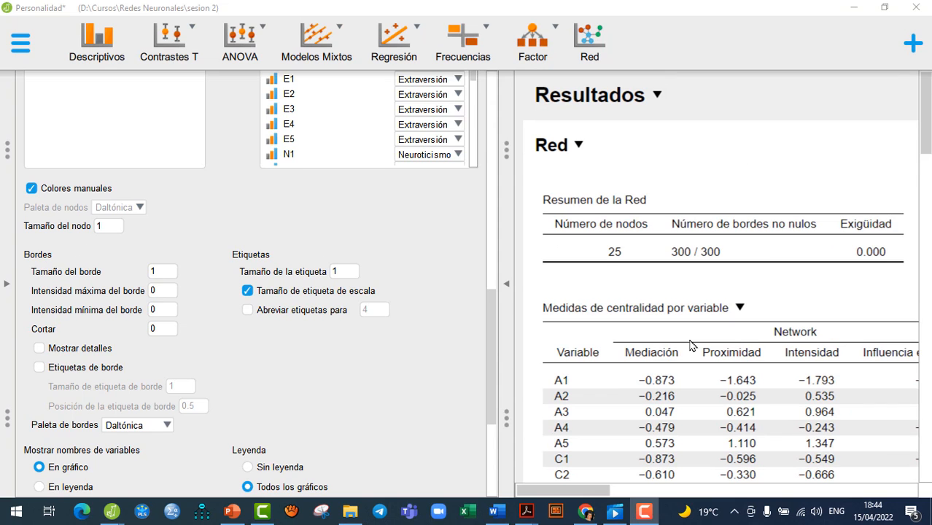
scroll(691, 345, "down", 15)
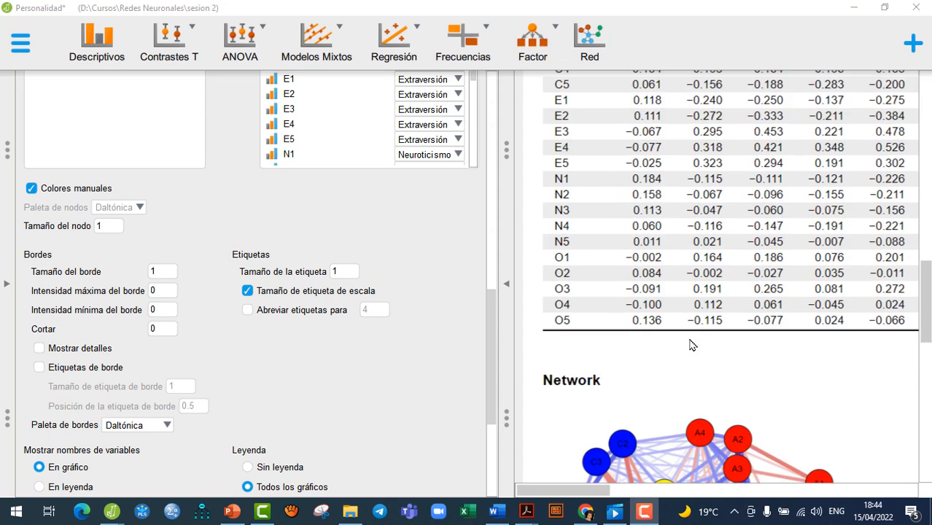
scroll(691, 344, "down", 3)
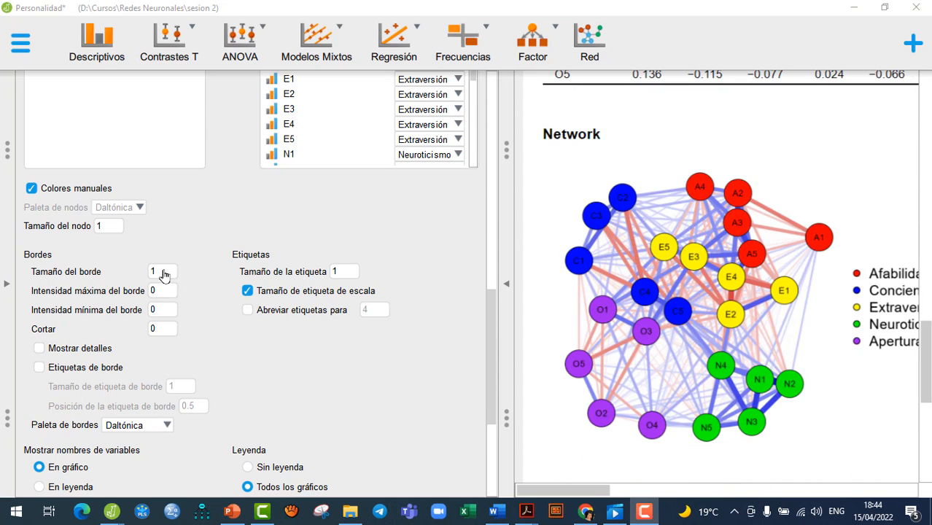
left_click(175, 272)
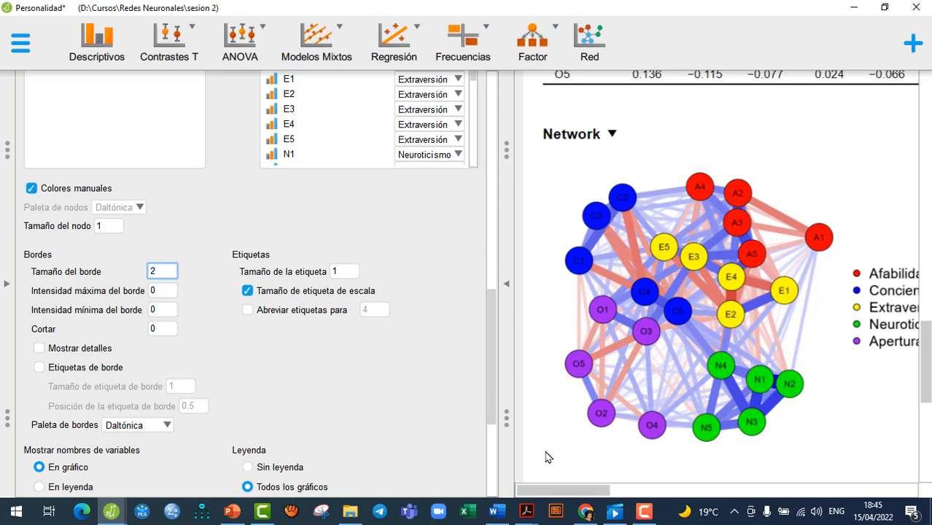
type("1")
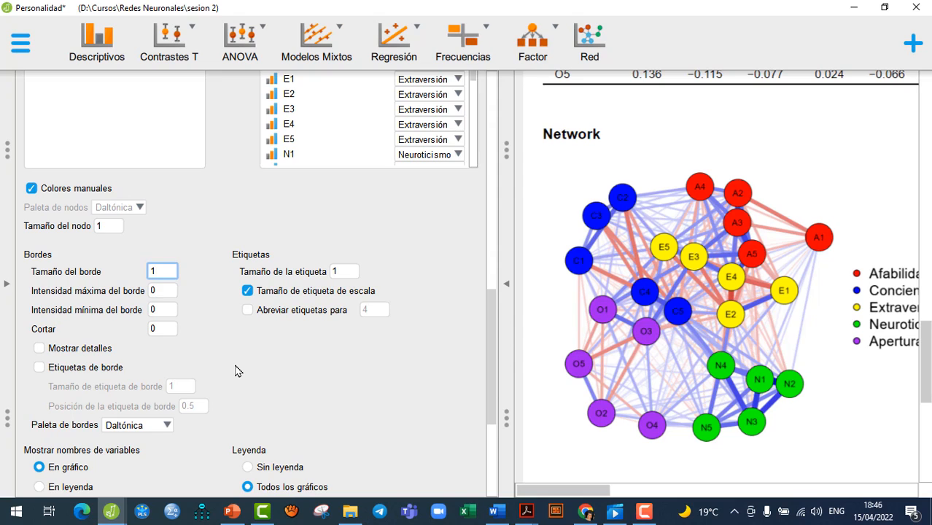
- Try a maximum edge intensity (Intensidad máxima del borde) of 2 and reset it to 0
left_click(160, 291)
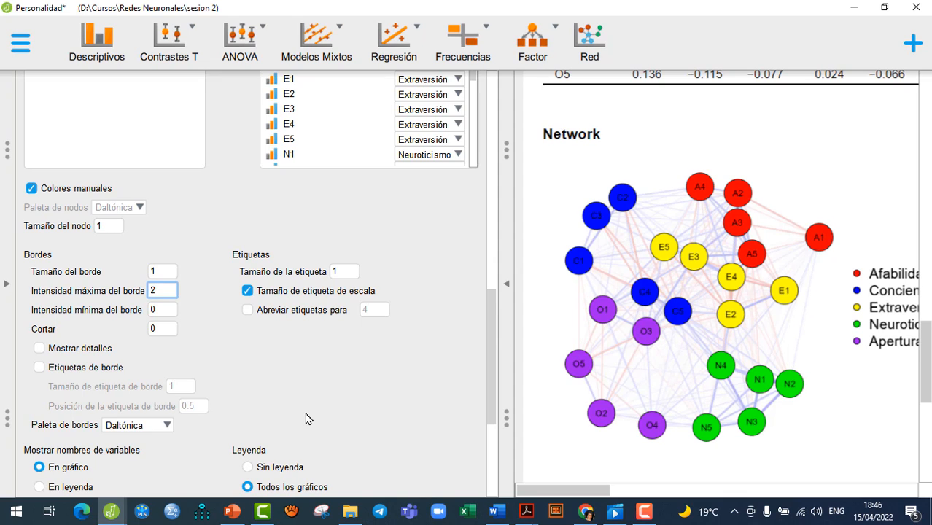
key("BackSpace")
type("0")
key("Return")
- Try a minimum edge intensity (Intensidad mínima del borde) of 2 on the network plot and reset it to 0
left_click(164, 312)
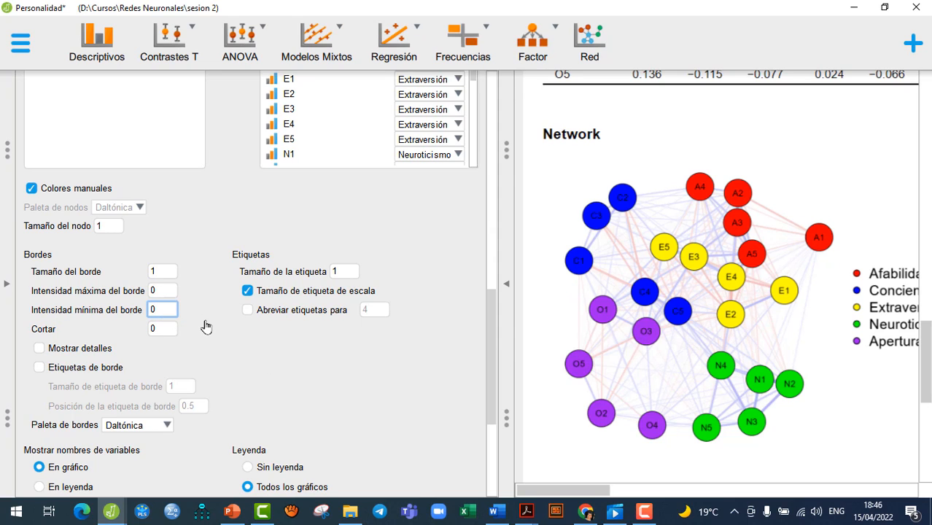
key("BackSpace")
type("2")
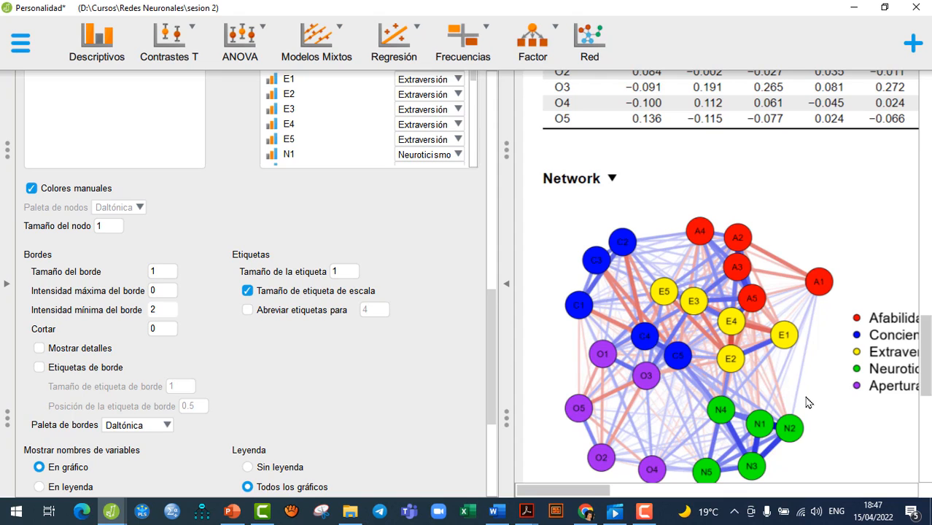
scroll(823, 398, "down", 2)
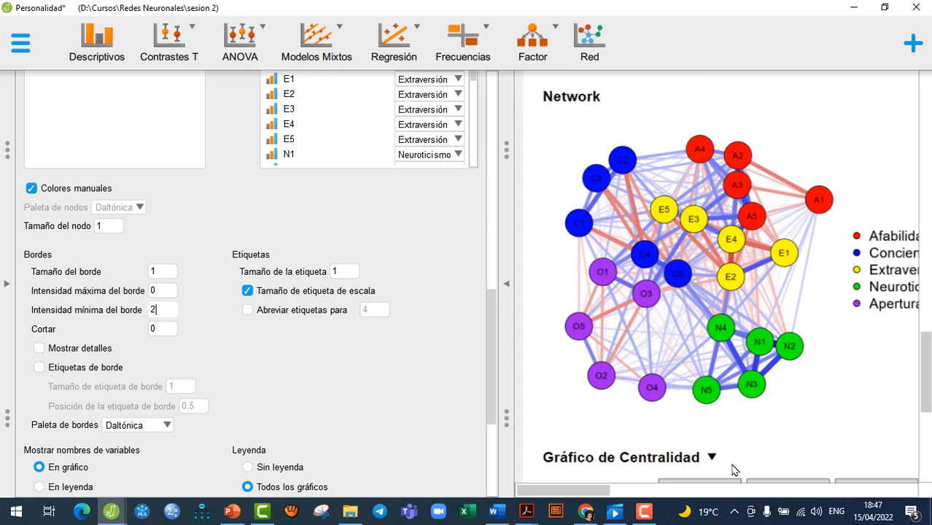
key("BackSpace")
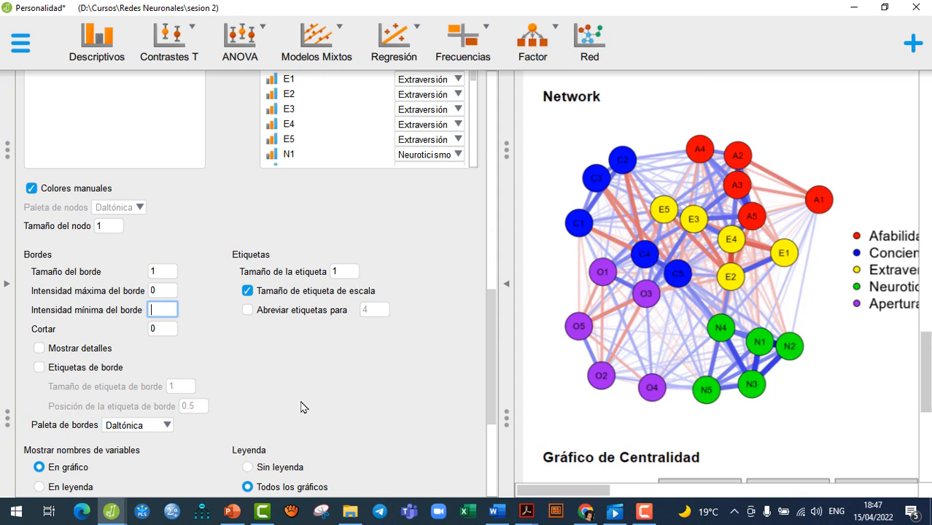
type("0")
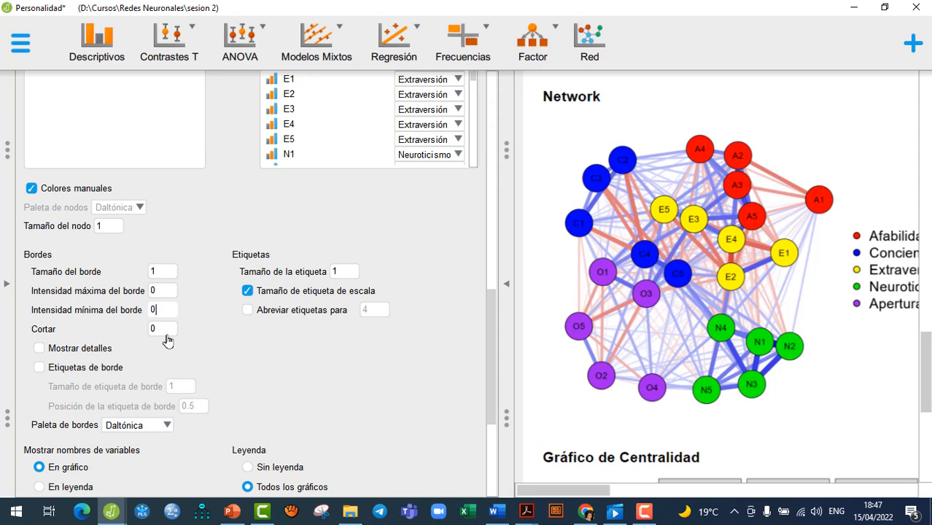
- Show the network plot's details (Mostrar detalles), hide them again, and enable the edge labels (Etiquetas de borde)
left_click(40, 350)
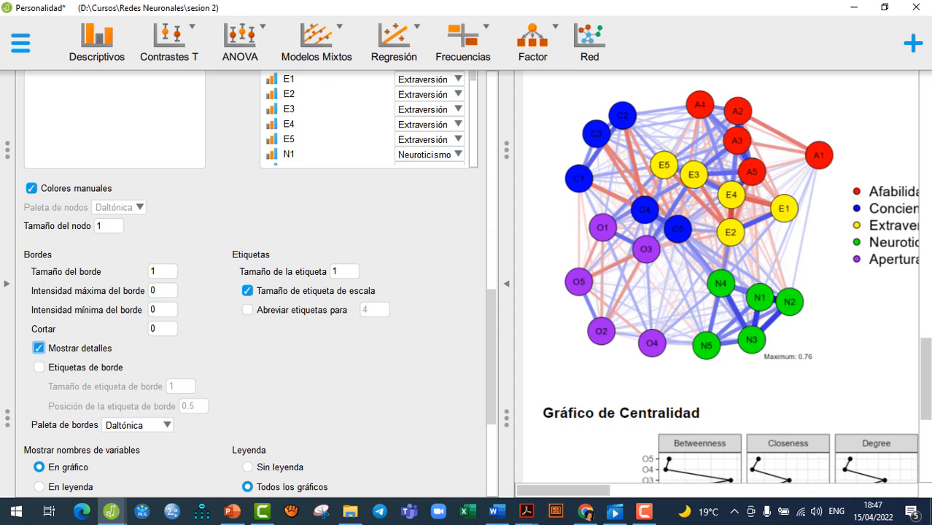
left_click(39, 347)
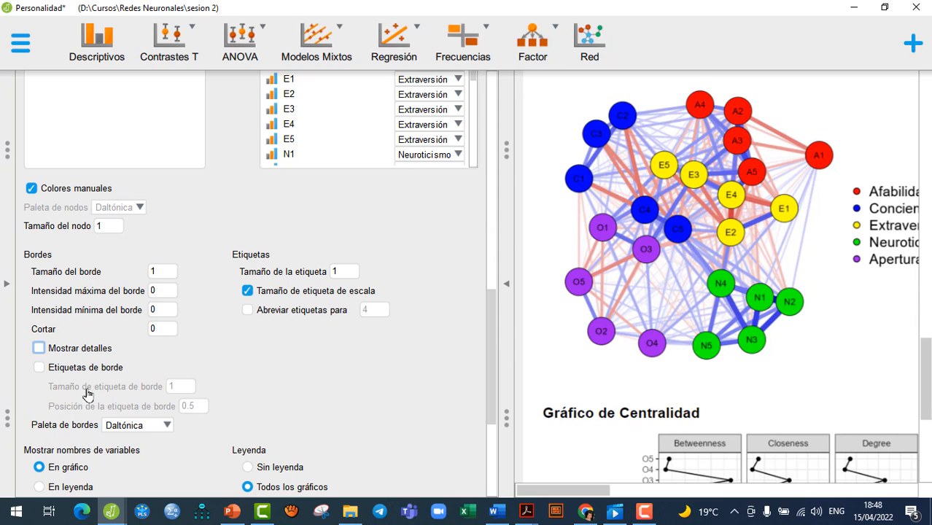
left_click(40, 367)
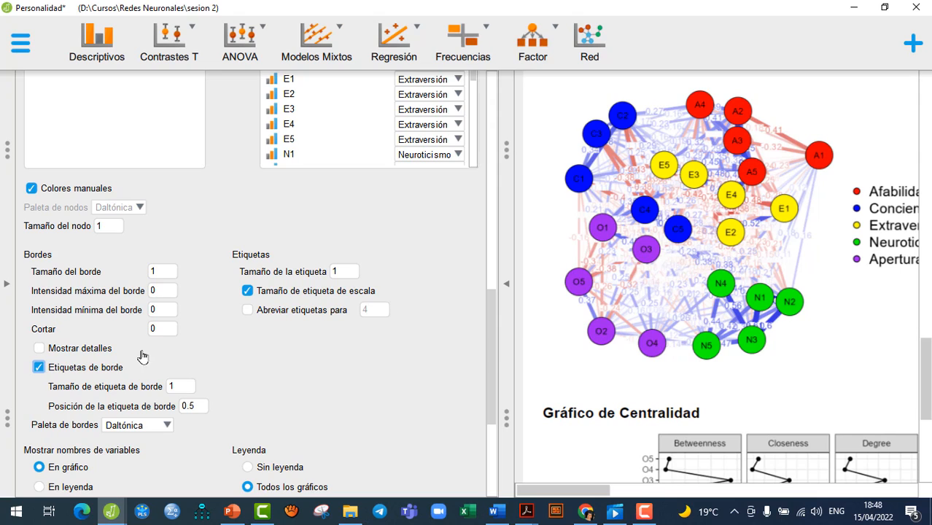
- Try an edge cut value (Cortar) of .5, reset it to 0, and turn off the edge labels
left_click(157, 330)
type(".")
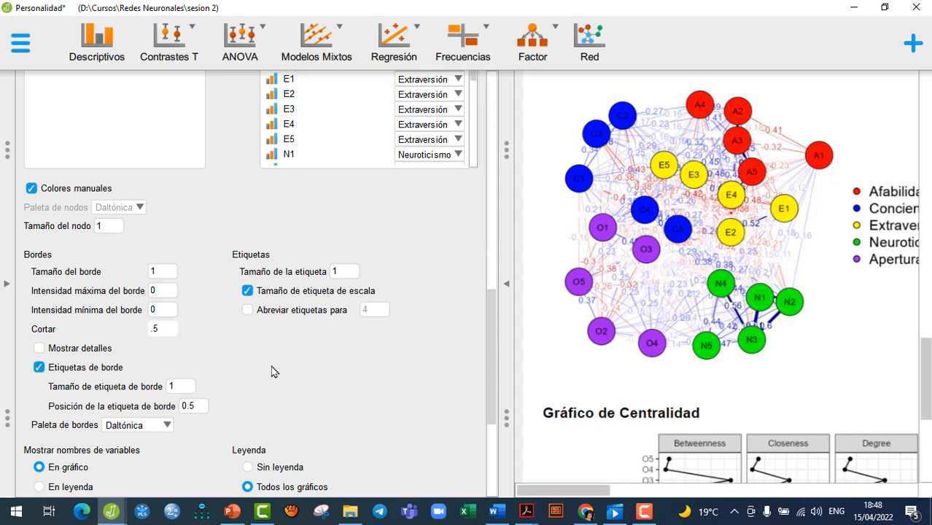
key("BackSpace")
type("0")
left_click(179, 390)
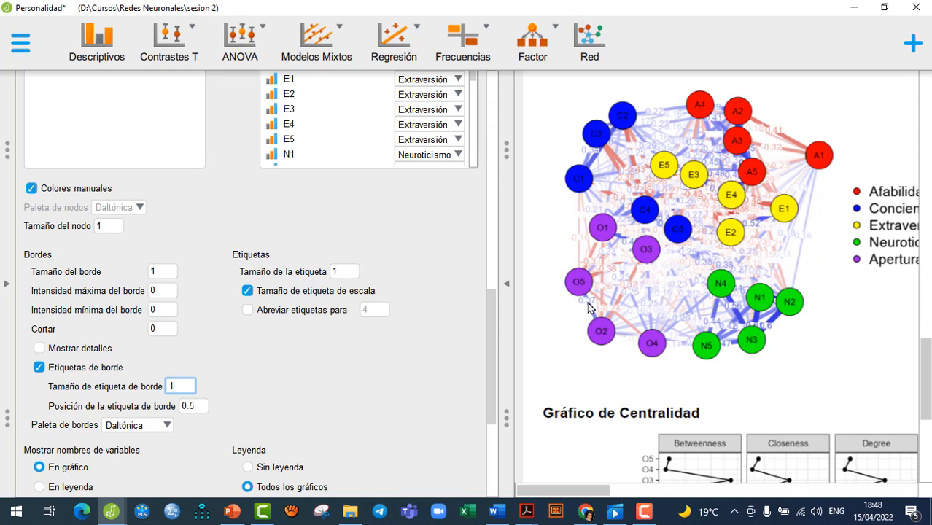
left_click(40, 368)
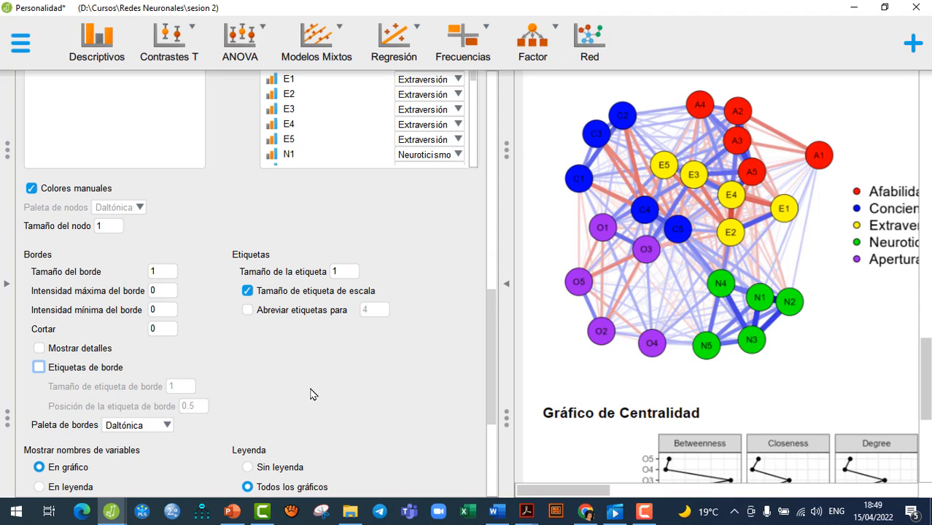
- Try the Gris edge palette on the network plot and switch back to Daltónica
scroll(311, 393, "down", 5)
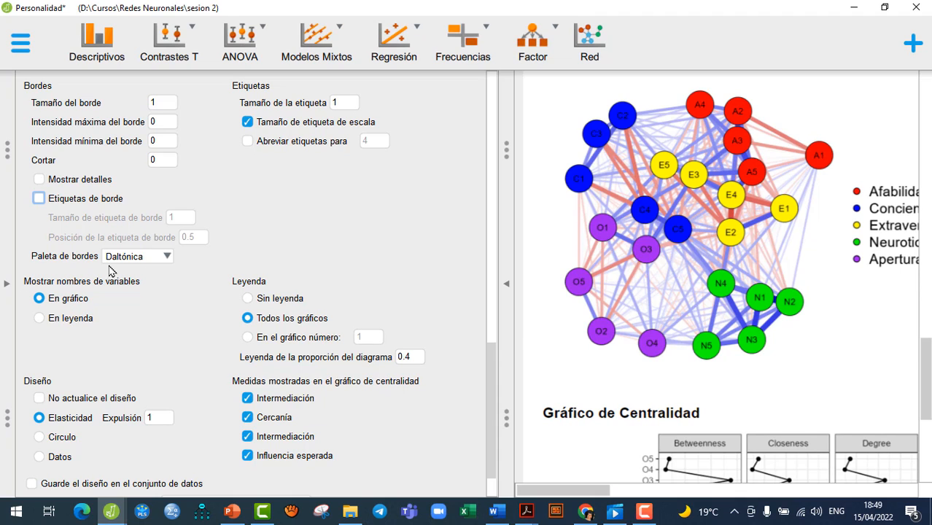
left_click(167, 258)
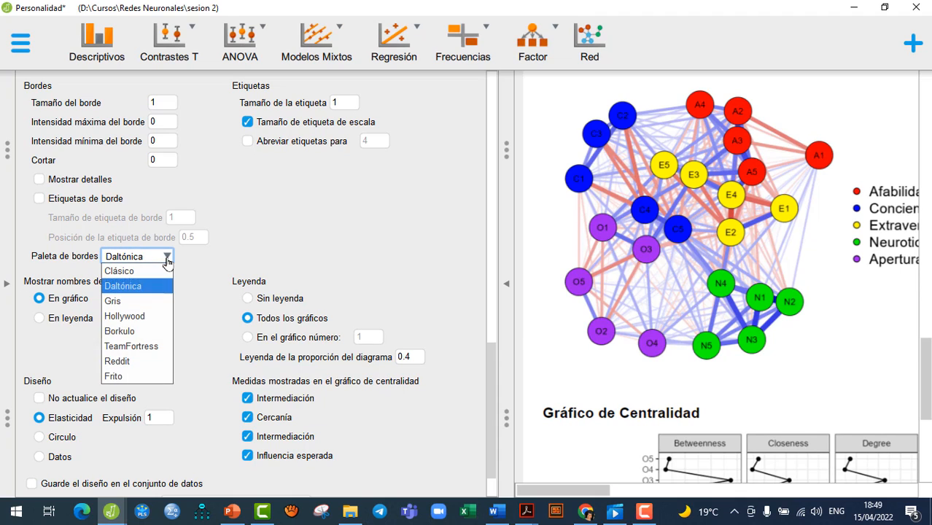
left_click(116, 303)
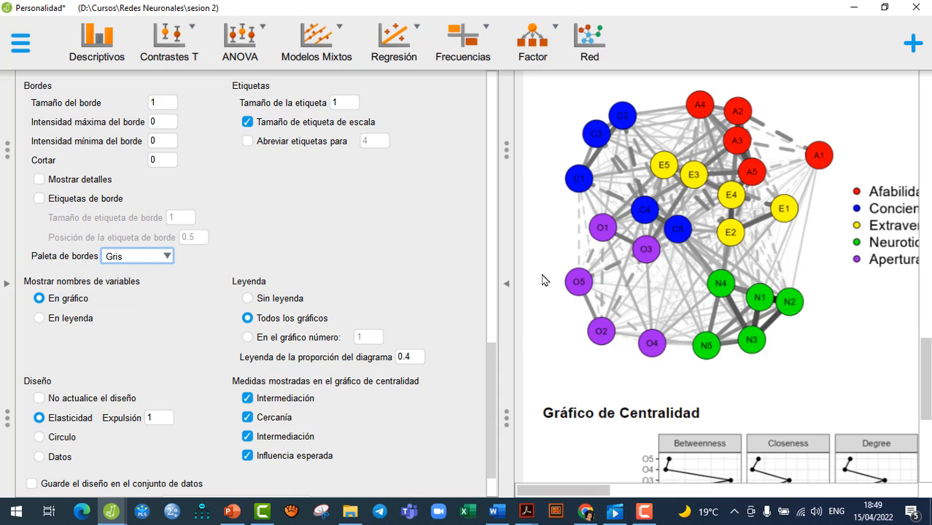
left_click(167, 256)
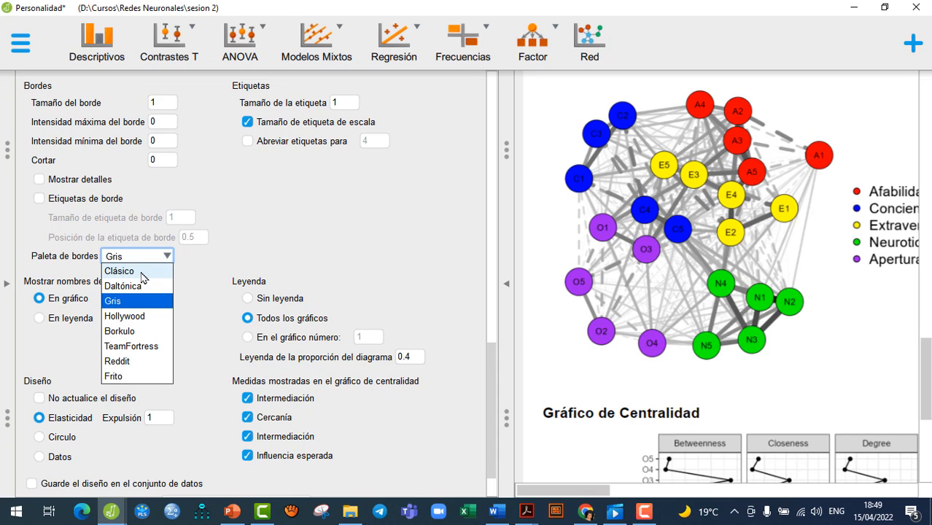
left_click(145, 286)
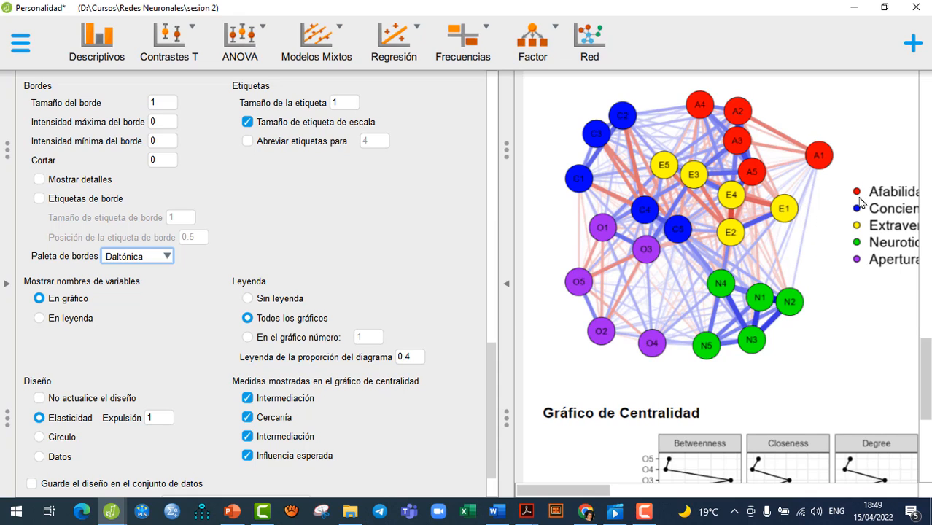
- Try variable names in the legend and Sin leyenda, and restore names to En gráfico with the legend on Todos los gráficos
left_click(40, 317)
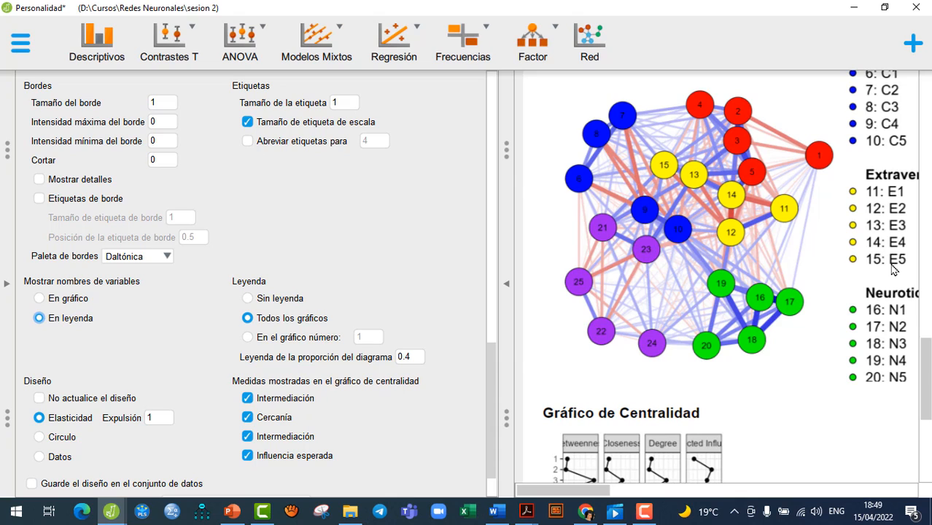
left_click(247, 301)
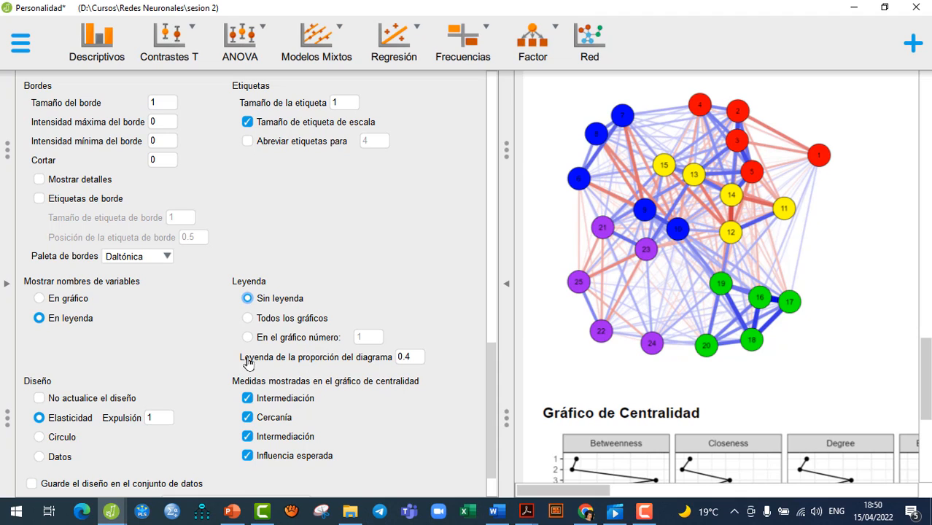
left_click(40, 300)
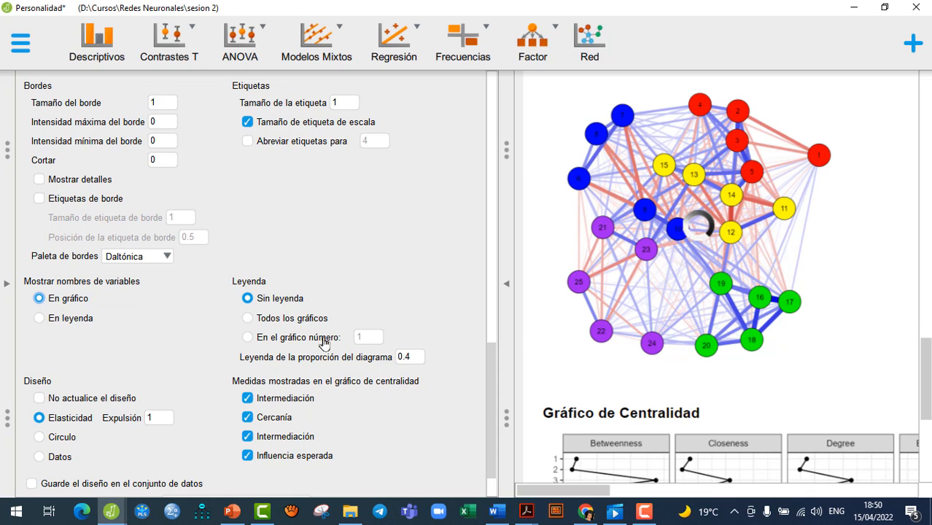
left_click(248, 318)
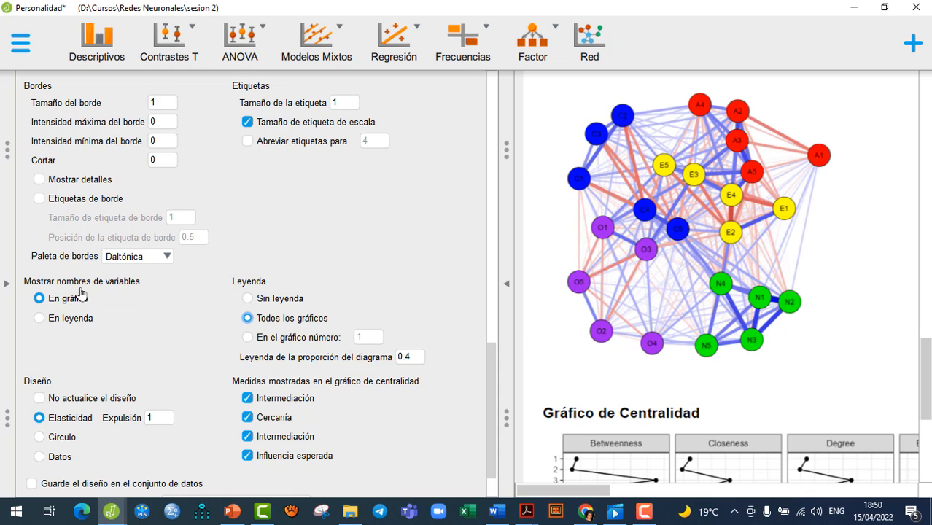
- Remove the second Intermediación measure (Degree) from the centrality plot, check the plot, and include the measure again
scroll(237, 342, "down", 2)
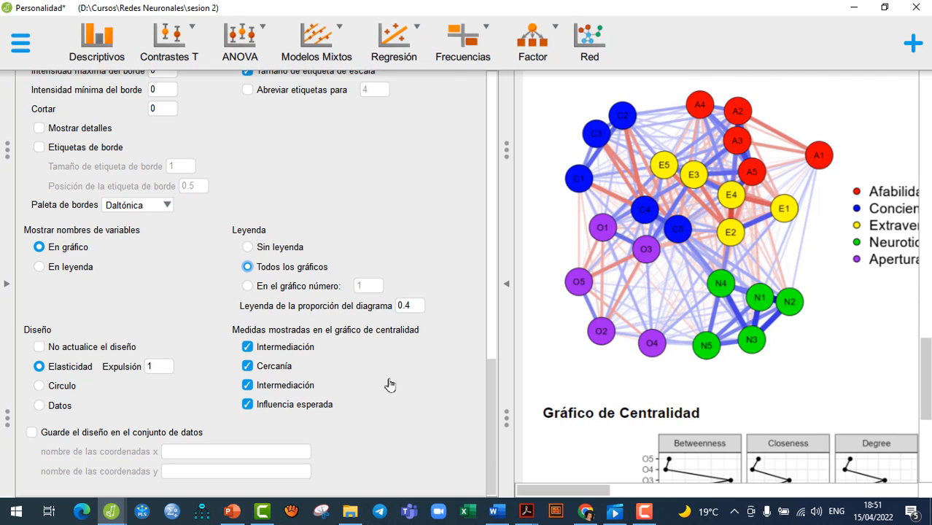
left_click(247, 385)
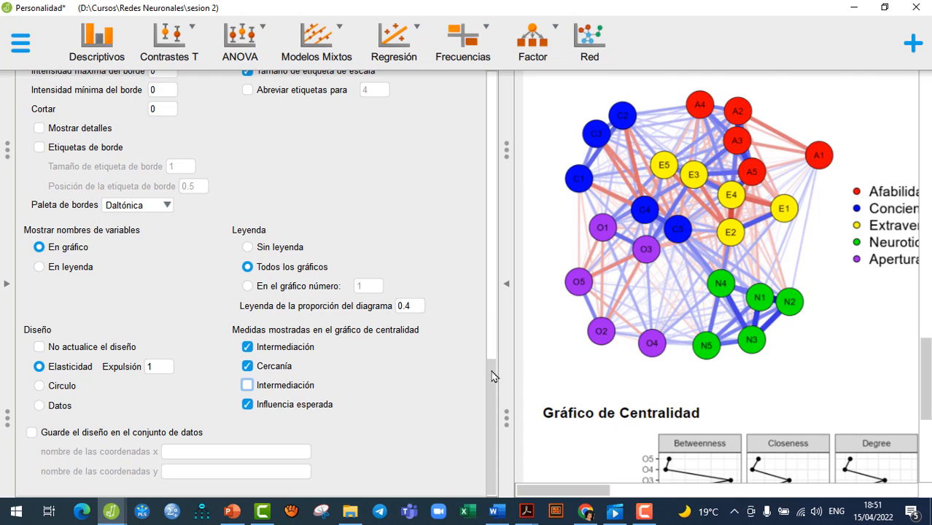
scroll(557, 378, "down", 5)
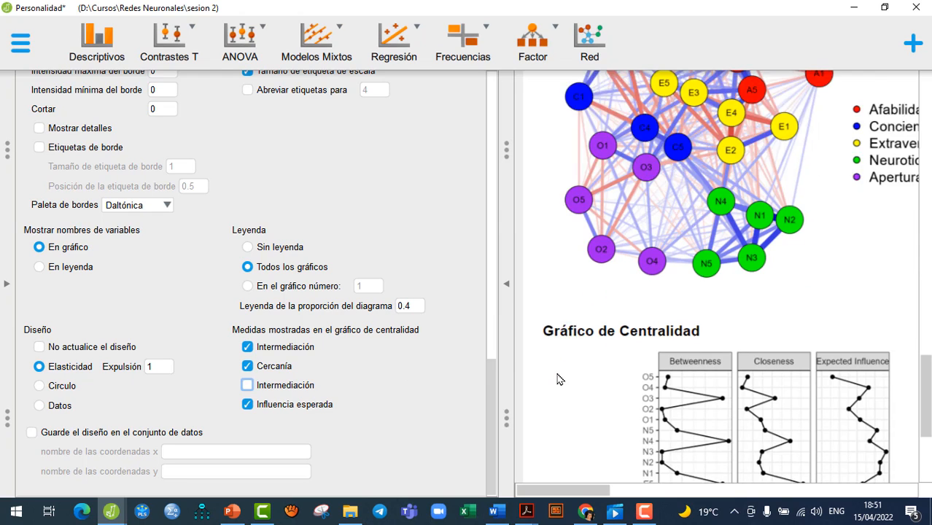
scroll(557, 379, "down", 1)
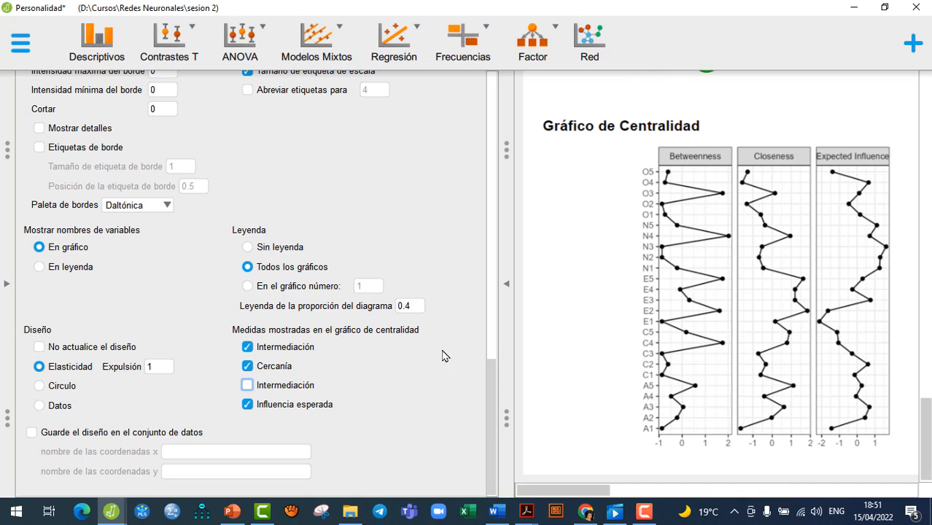
left_click(247, 387)
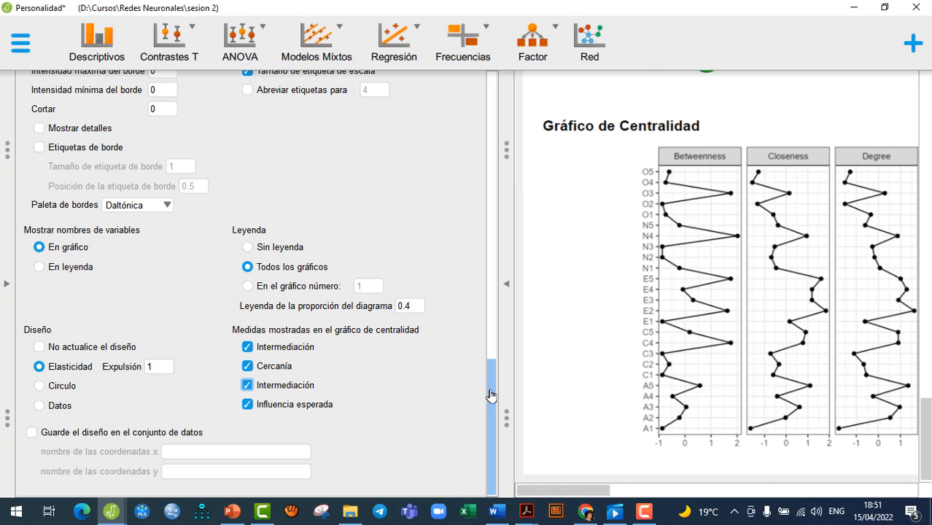
- Expand the correlation analysis options (Opciones de Análisis - Correlación) of the network analysis
left_click_drag(491, 394, 495, 180)
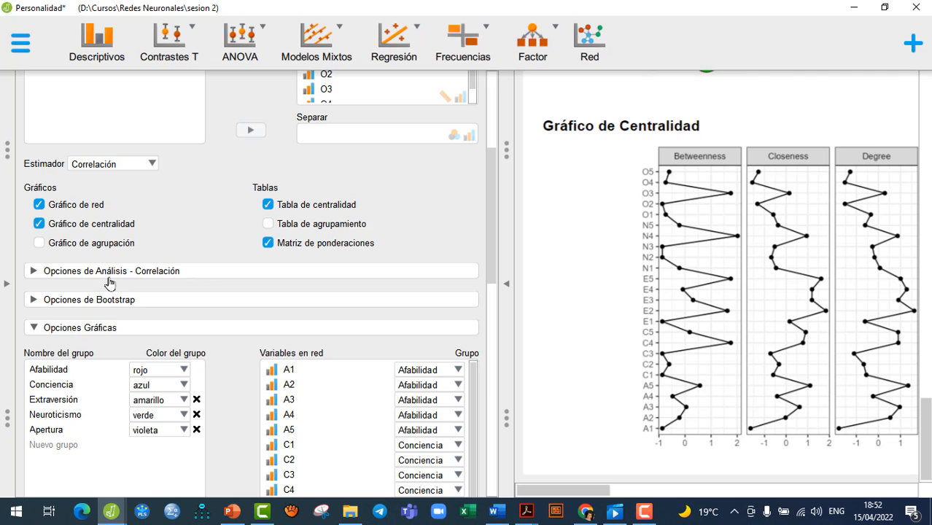
left_click(33, 271)
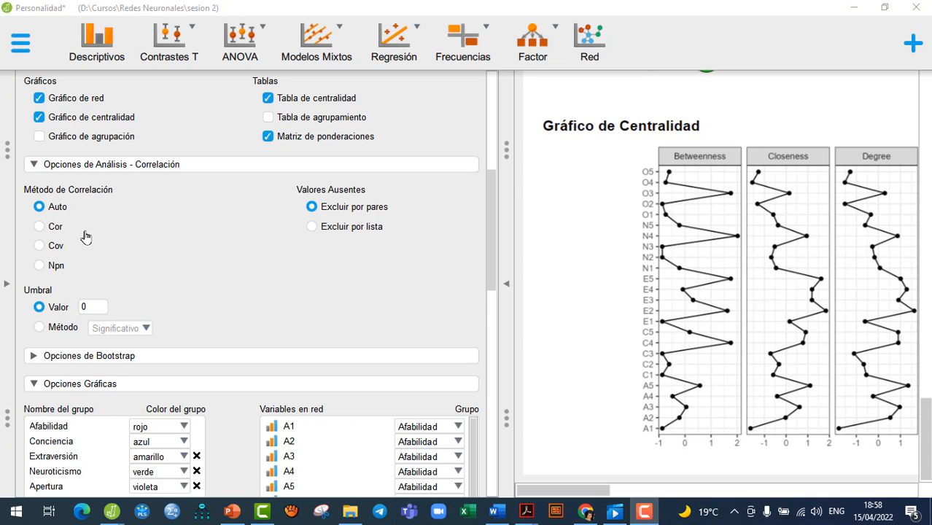
- Try the Cor correlation method for the network and switch back to Auto
left_click(41, 228)
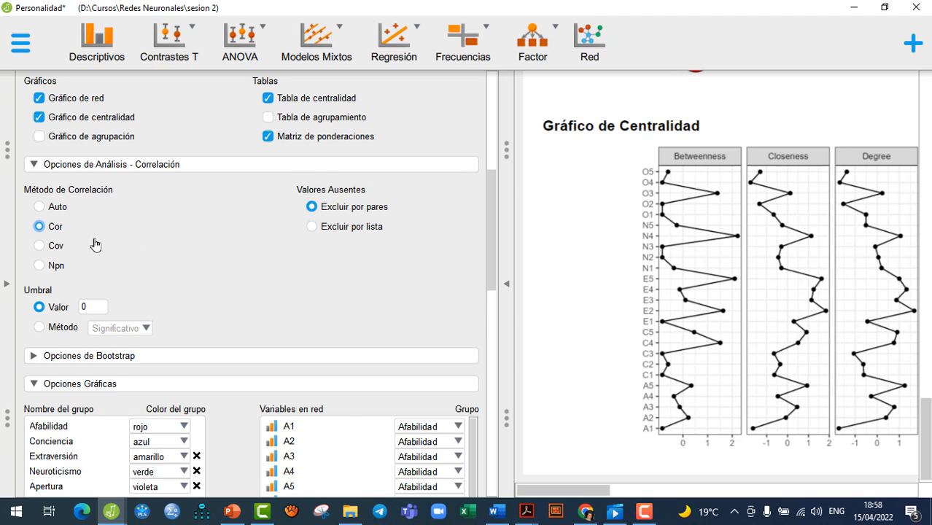
left_click(40, 210)
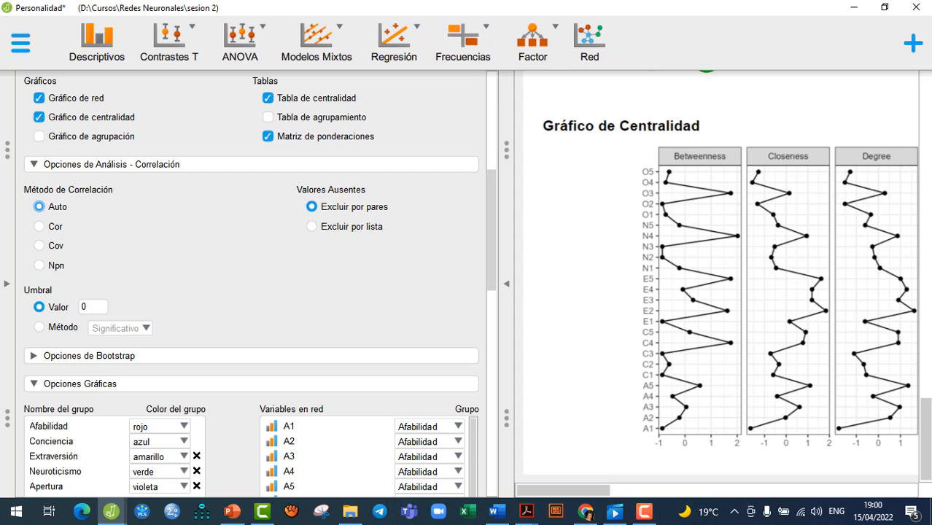
- Change the network estimator to Correlación parcial and check the centrality plot
scroll(242, 299, "up", 1)
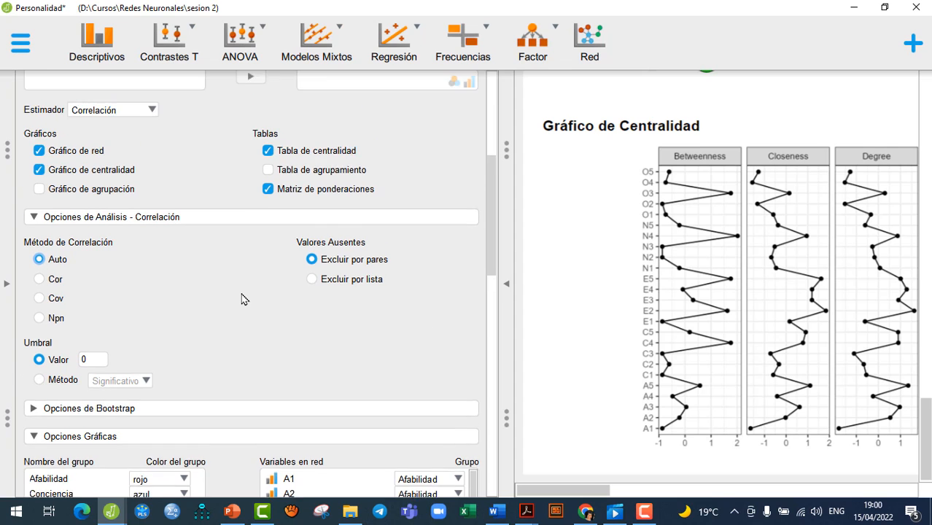
scroll(243, 298, "up", 2)
left_click(151, 218)
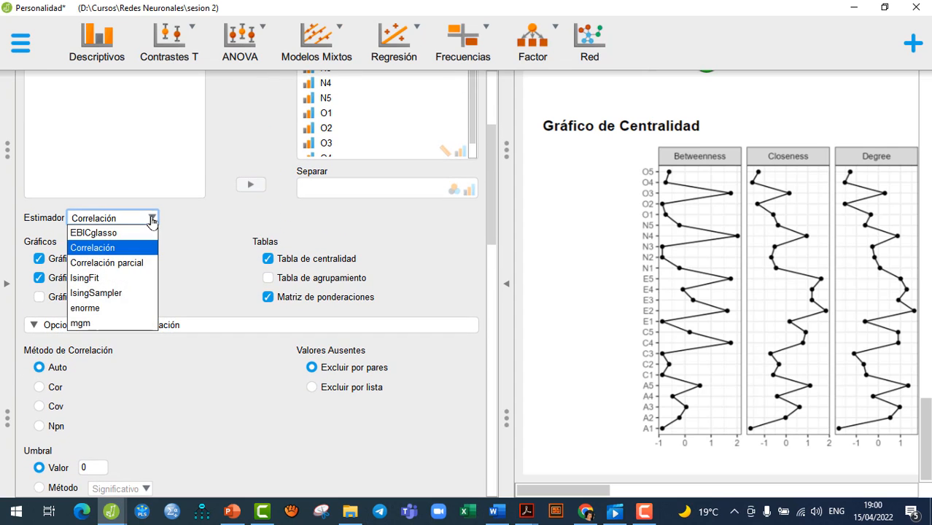
left_click(151, 263)
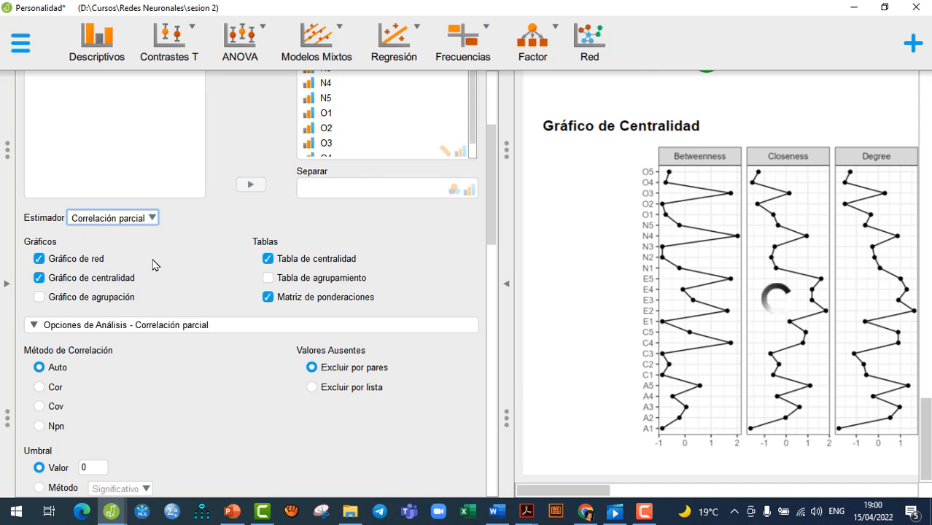
scroll(166, 370, "down", 3)
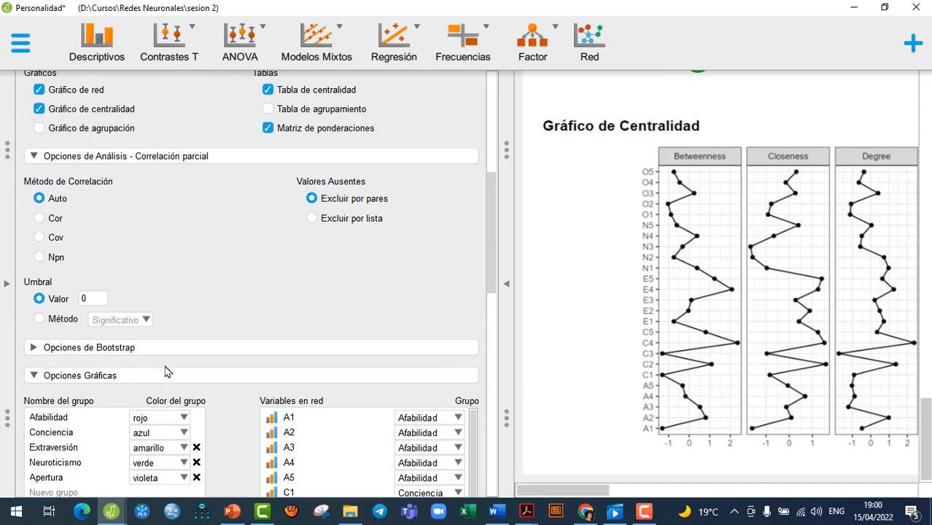
- Try a threshold value of 0.5 on the partial correlation network, and restore the value to 0
scroll(166, 370, "down", 1)
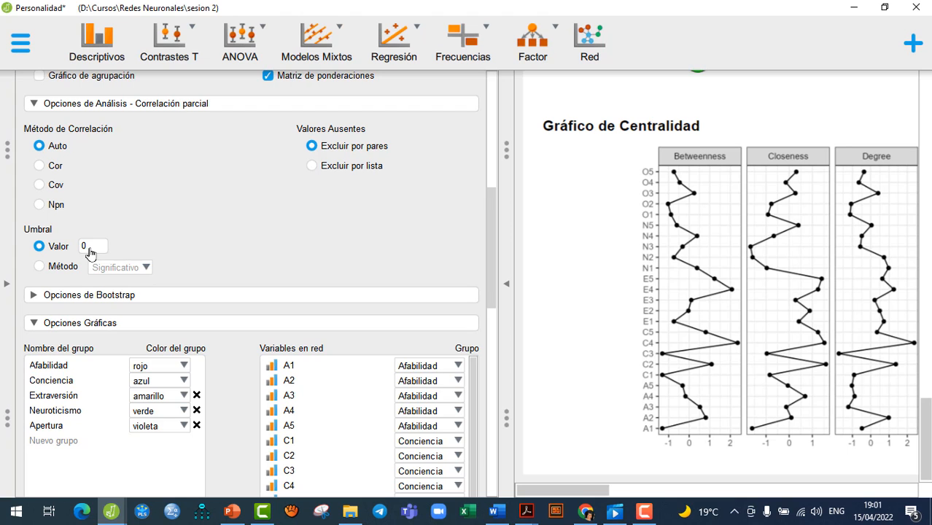
scroll(710, 241, "up", 3)
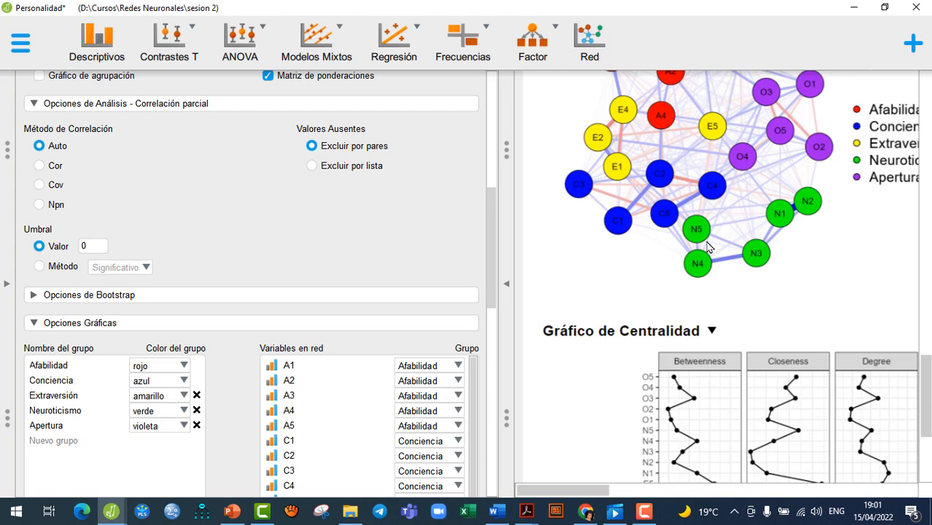
scroll(707, 247, "up", 2)
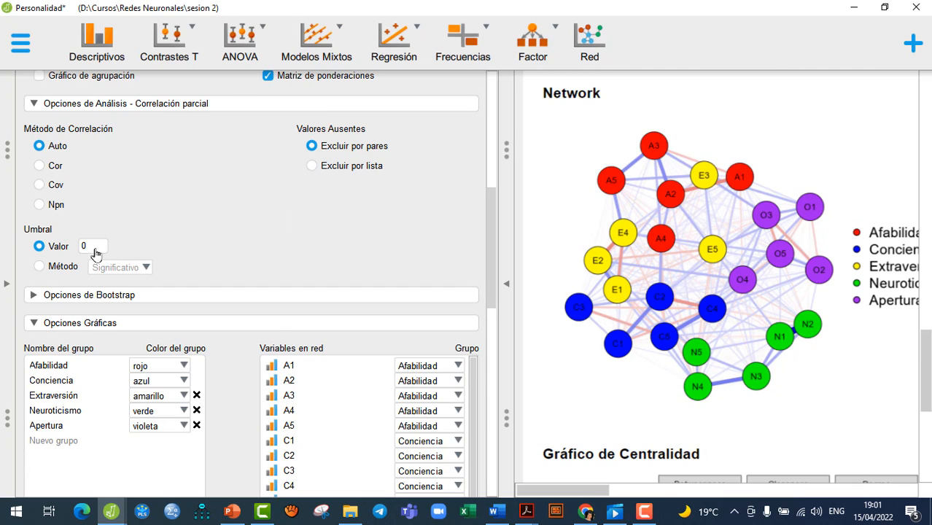
left_click(90, 248)
key("Return")
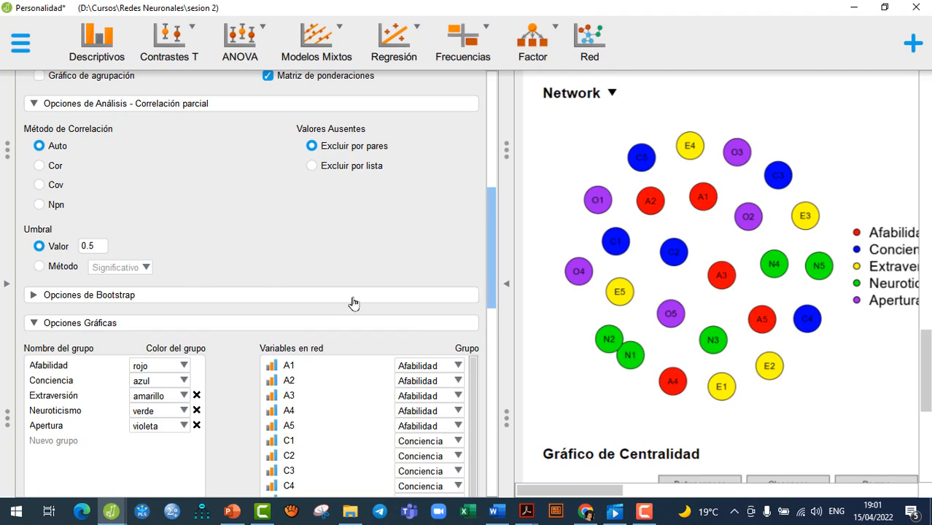
left_click(94, 247)
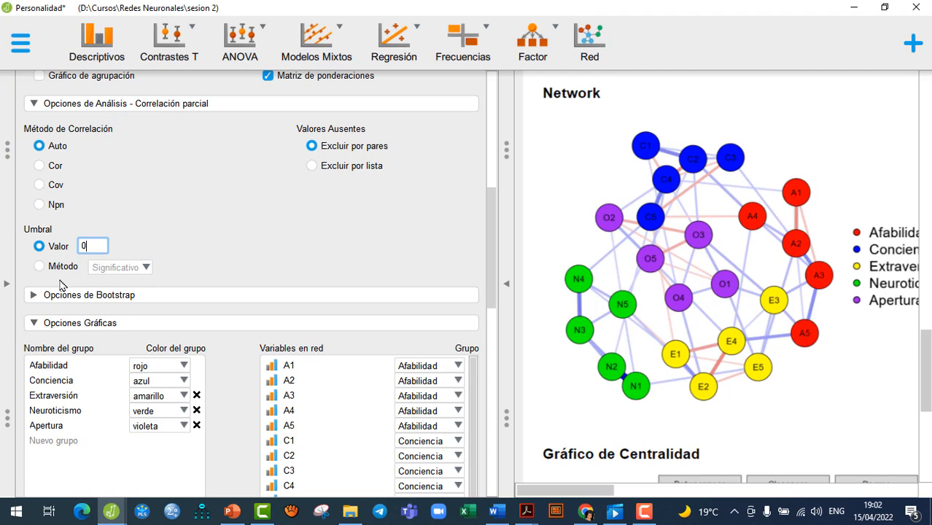
- Try the Significativo and Bonferroni threshold methods on the partial correlation network, and return the threshold to Valor
left_click(41, 268)
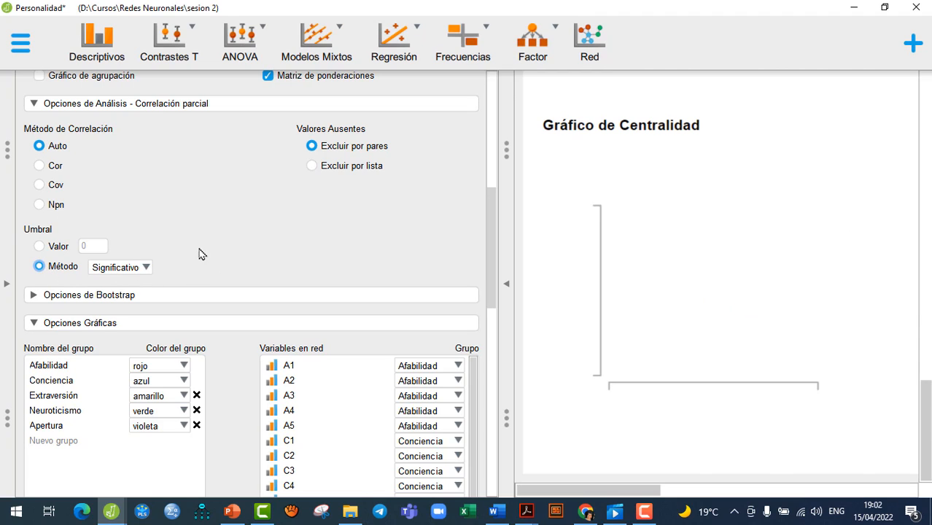
scroll(232, 219, "down", 3)
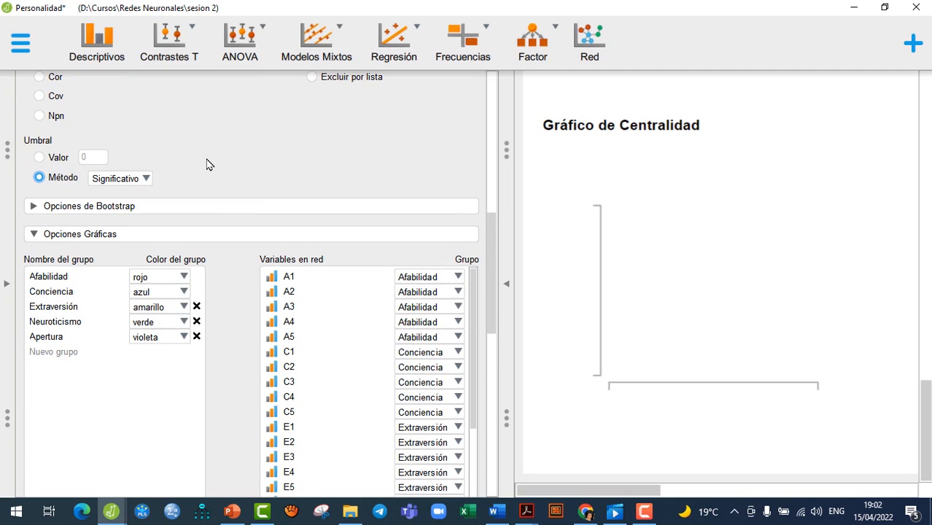
scroll(207, 164, "up", 3)
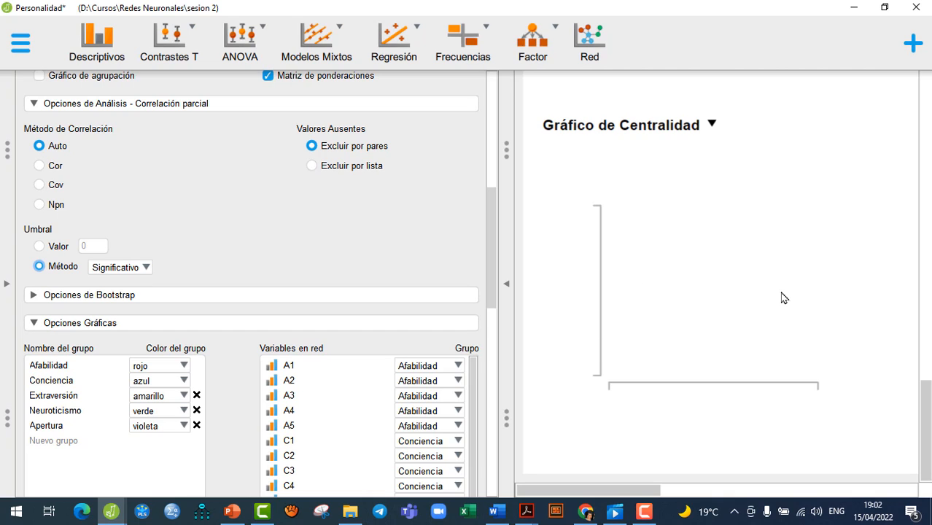
left_click(147, 270)
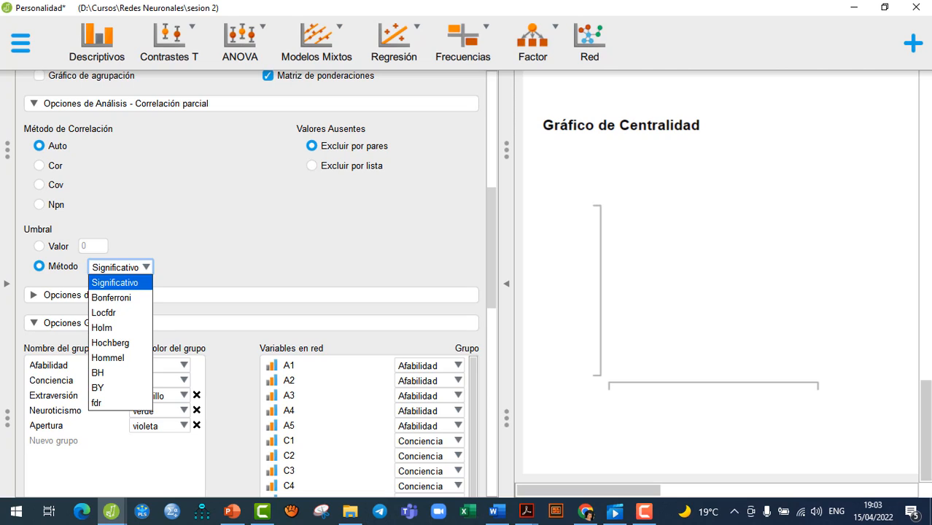
left_click(111, 298)
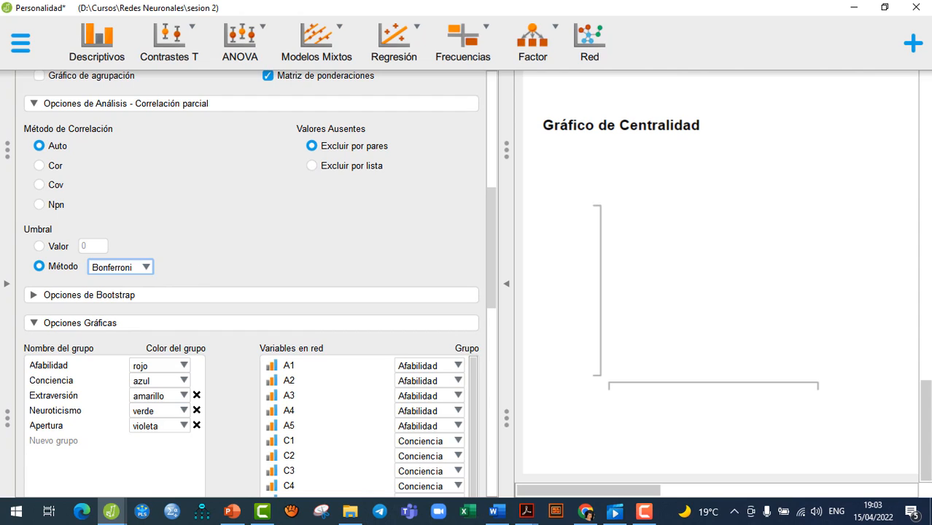
left_click(145, 270)
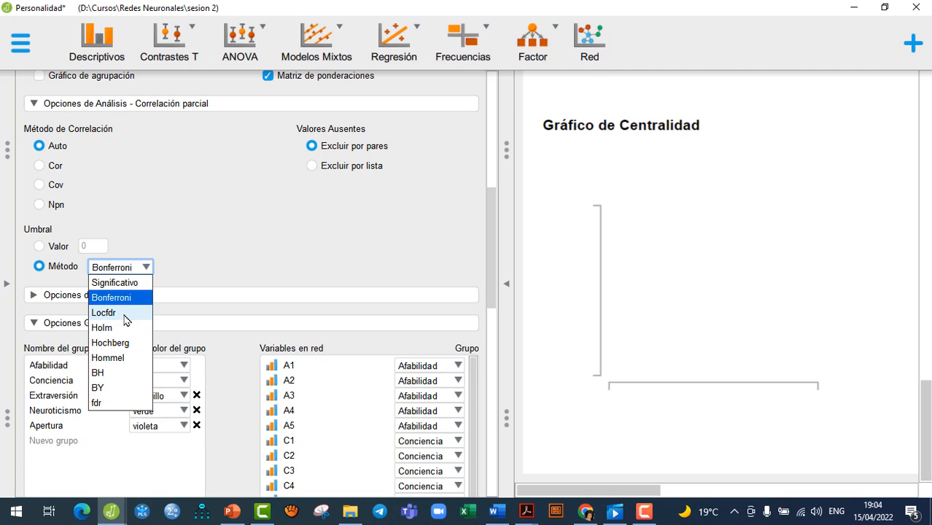
left_click(117, 283)
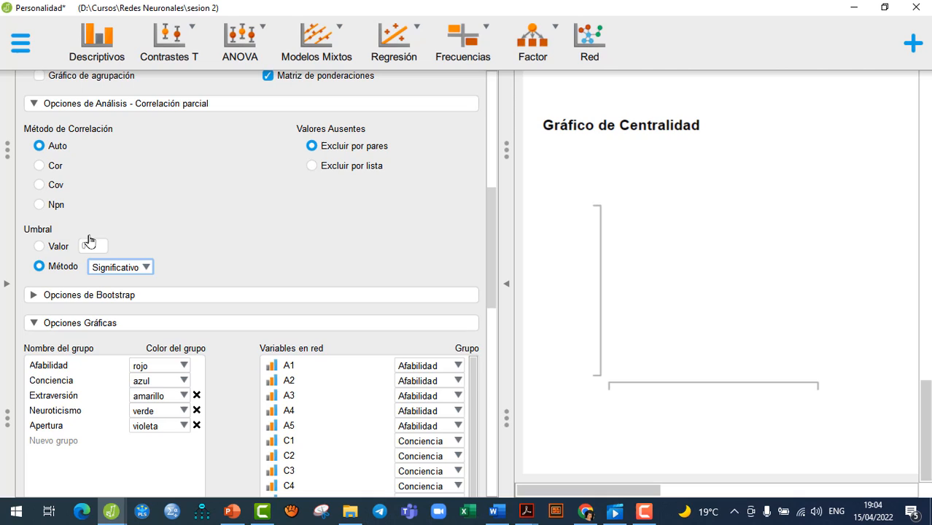
left_click(39, 248)
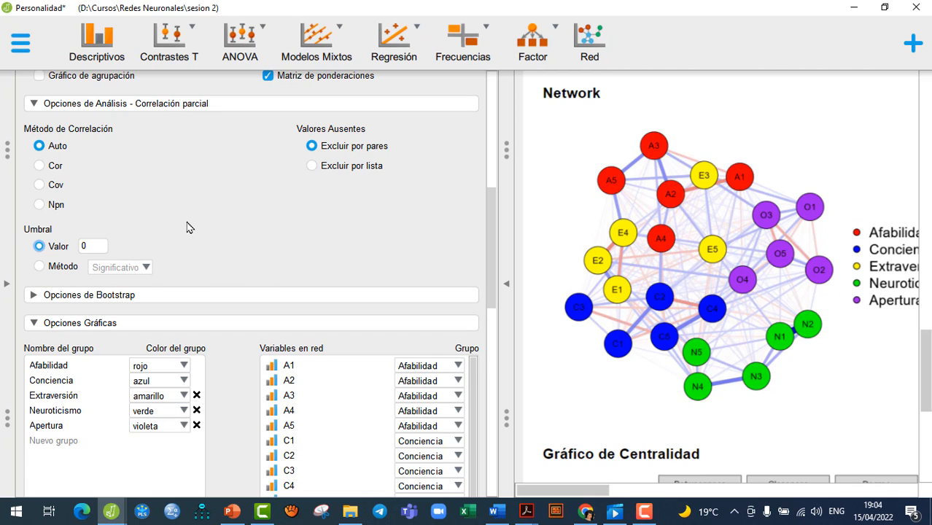
- Change the network estimator to EBICglasso and review its analysis options and centrality plot
scroll(186, 227, "up", 8)
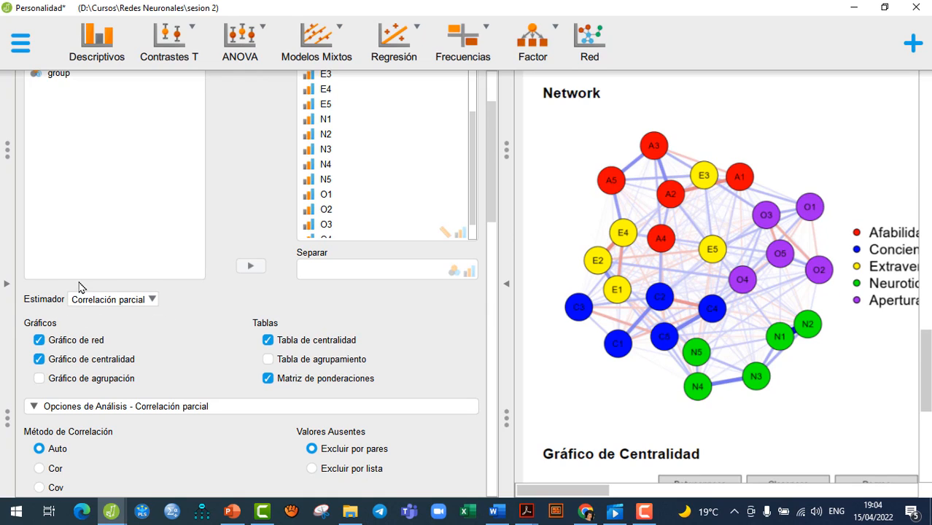
left_click(151, 301)
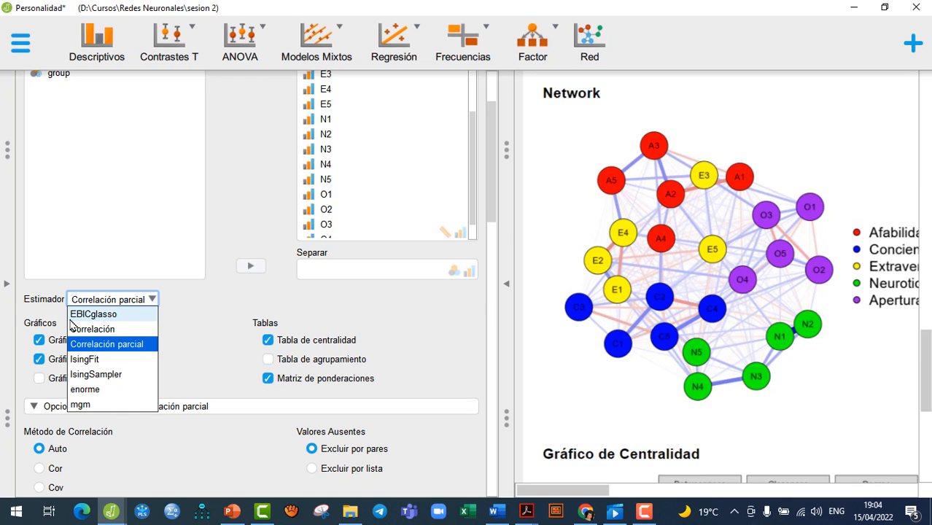
left_click(109, 316)
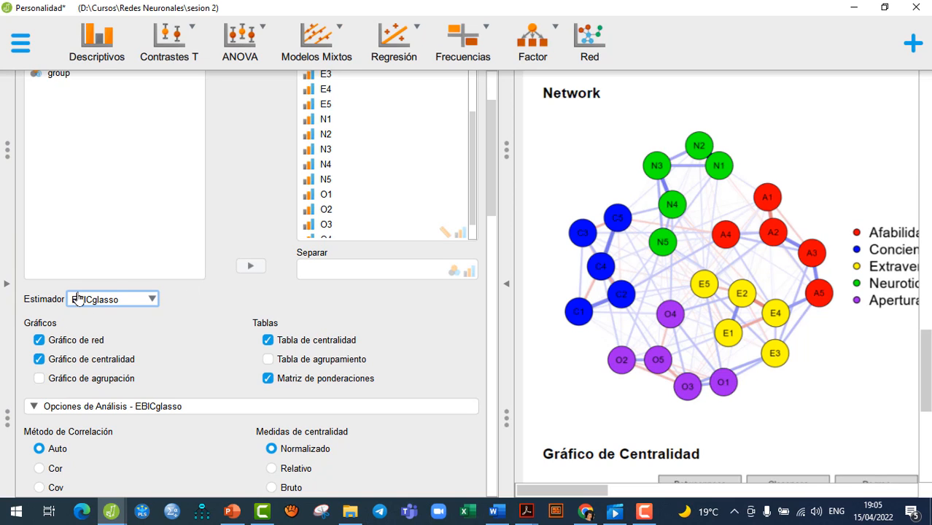
scroll(213, 337, "down", 1)
scroll(214, 337, "down", 10)
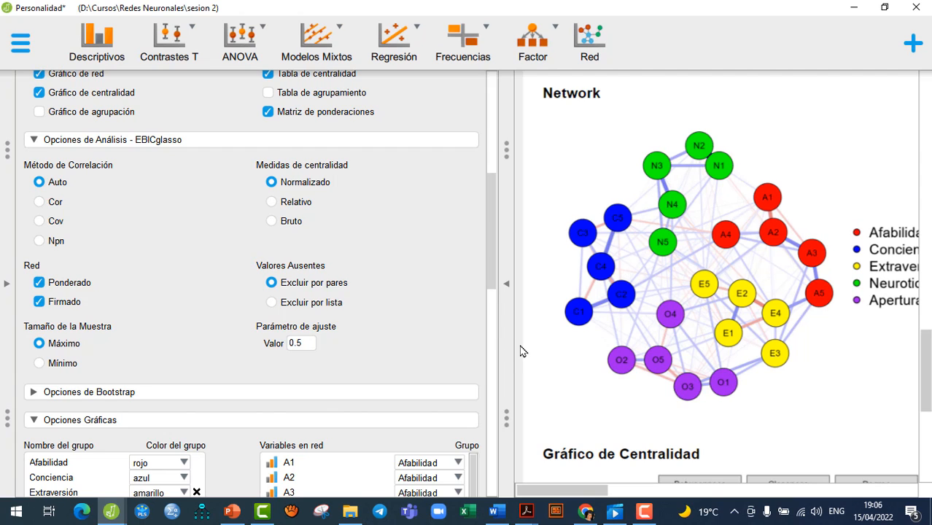
scroll(691, 384, "down", 5)
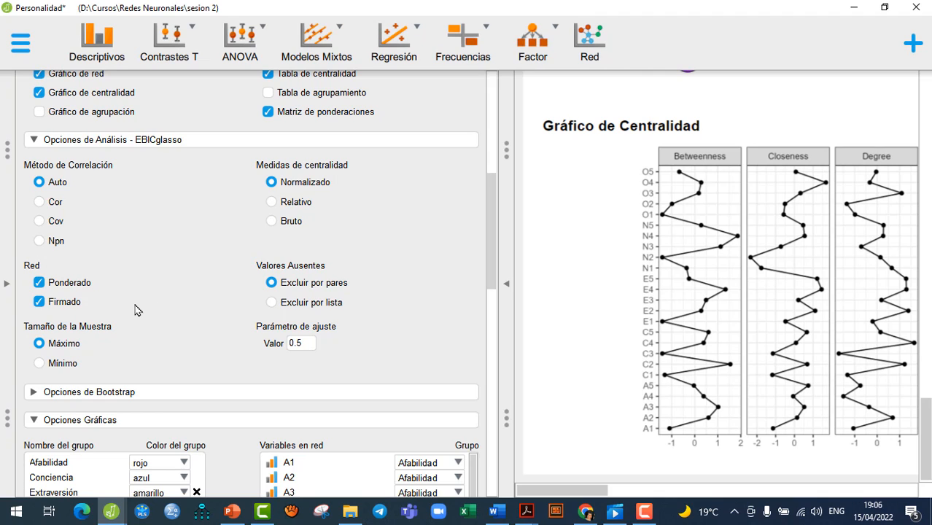
- Turn the Ponderado and Firmado network options off and on again, one after the other, to compare the plots
left_click(39, 283)
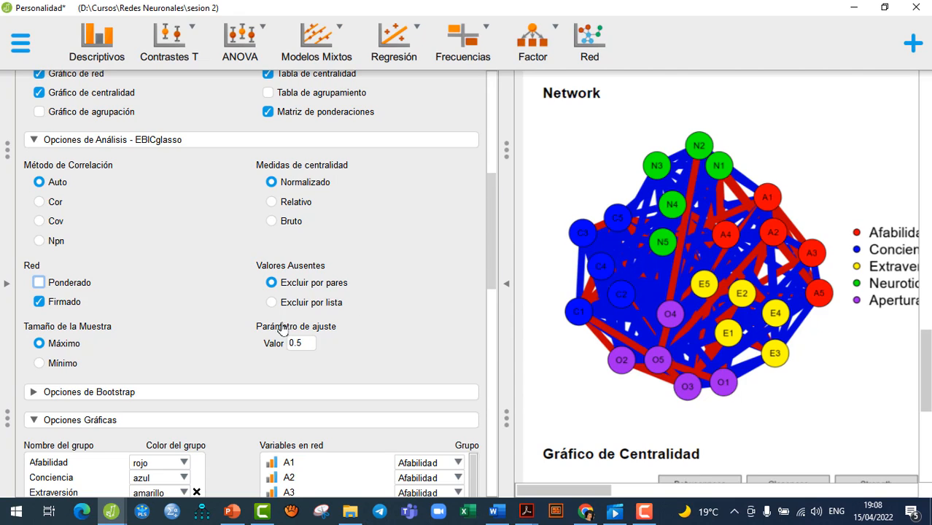
left_click(39, 284)
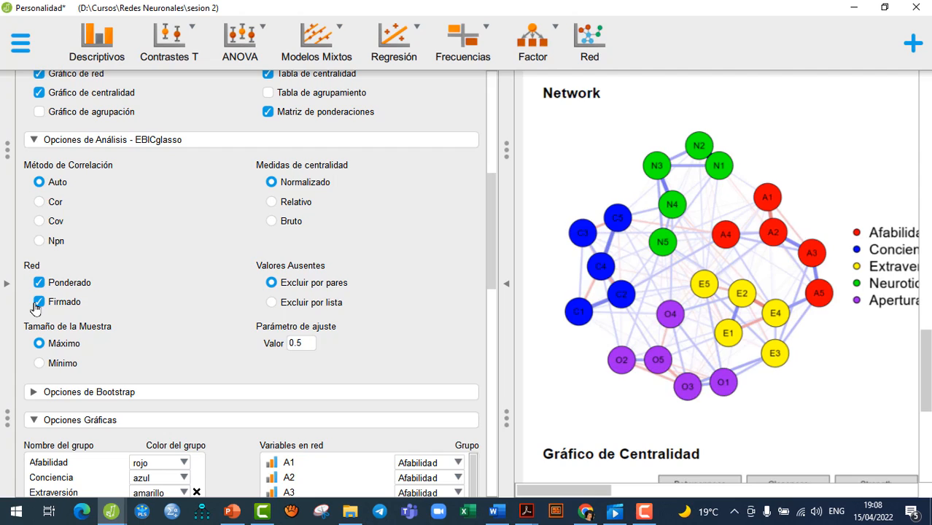
left_click(38, 303)
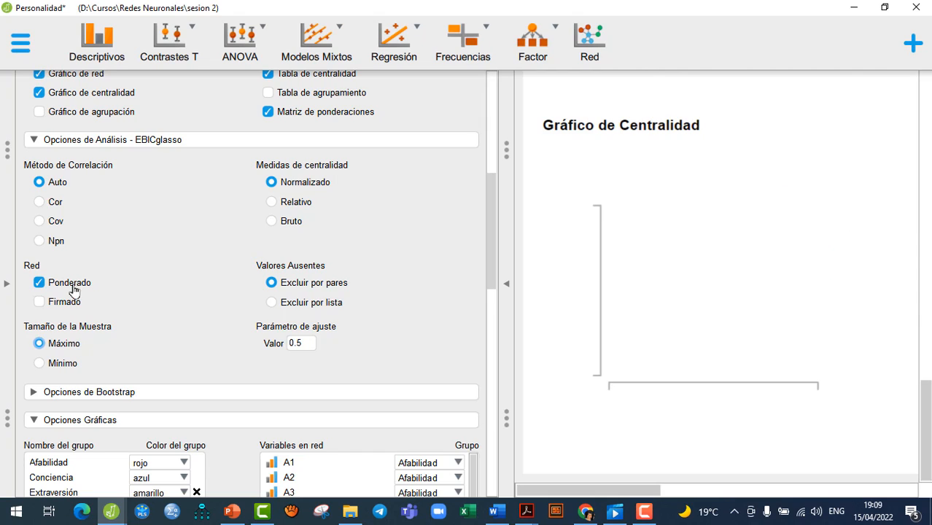
left_click(40, 304)
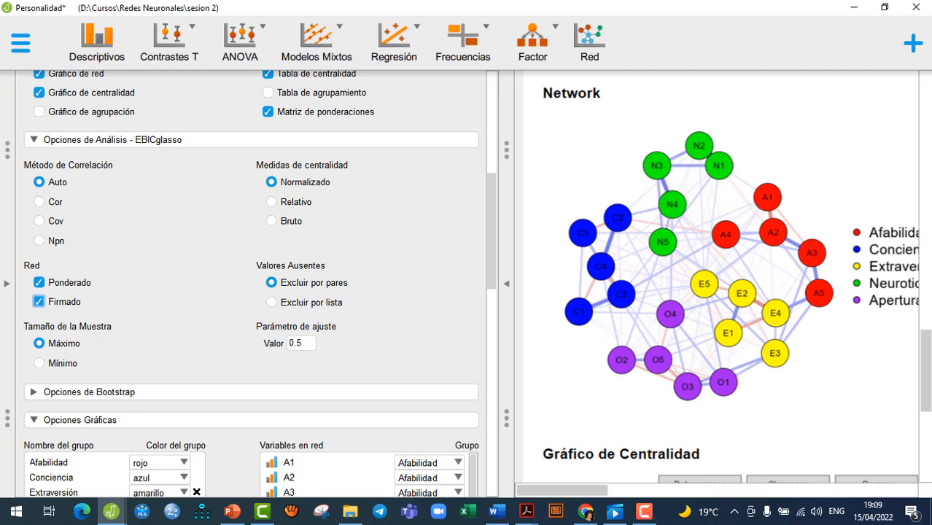
- Try a fitting parameter (Parámetro de ajuste) of 0 for EBICglasso and restore it to 0.5
scroll(113, 286, "down", 1)
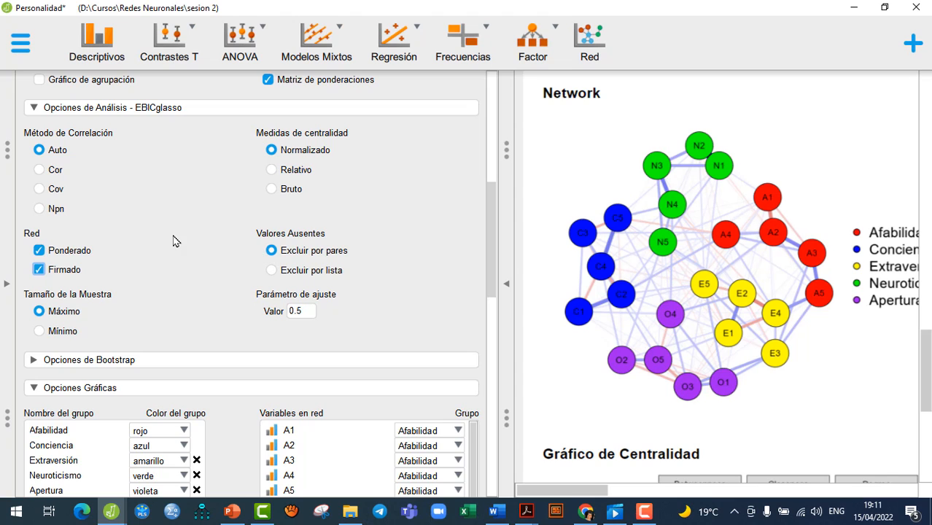
scroll(173, 241, "up", 1)
scroll(173, 241, "up", 3)
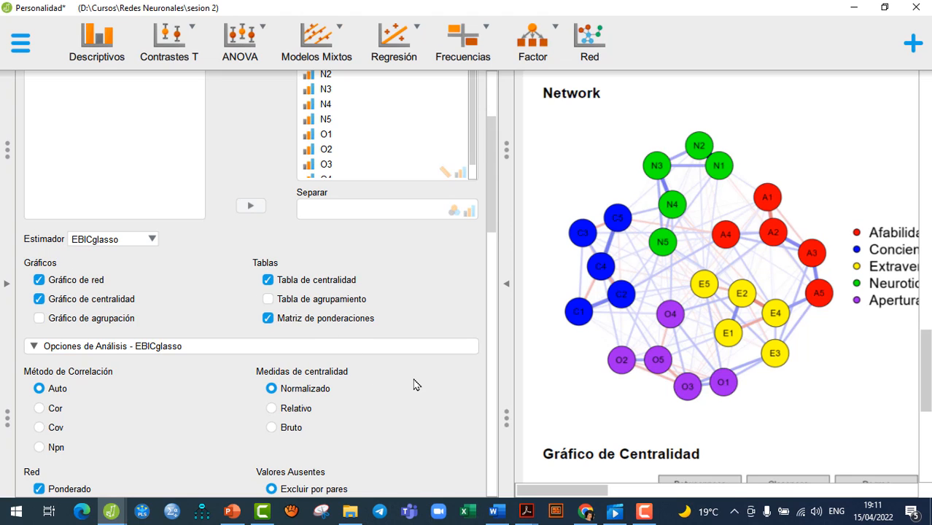
scroll(415, 383, "down", 1)
scroll(415, 384, "down", 5)
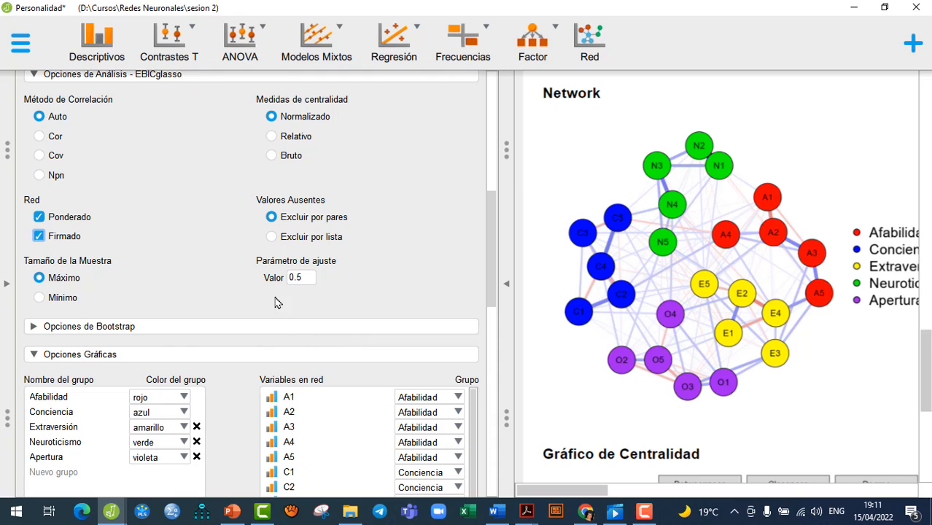
left_click(307, 285)
left_click(349, 296)
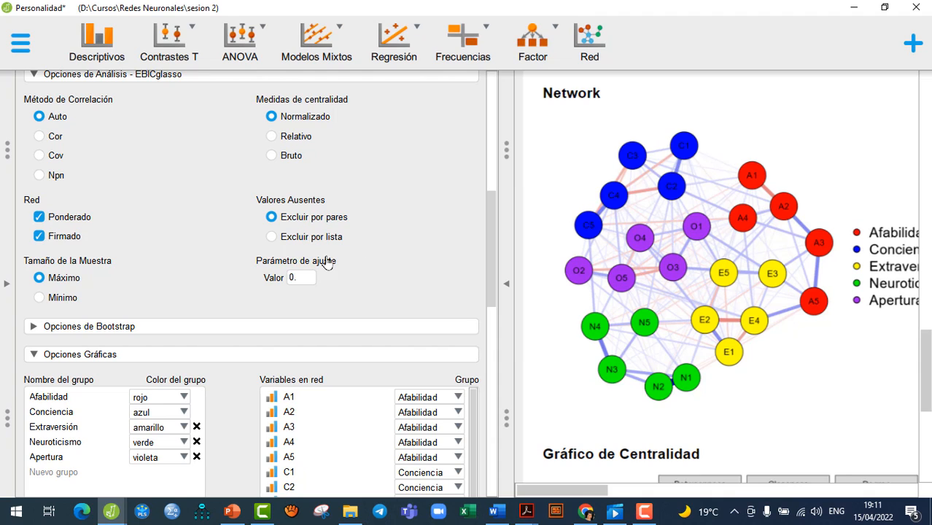
left_click(302, 281)
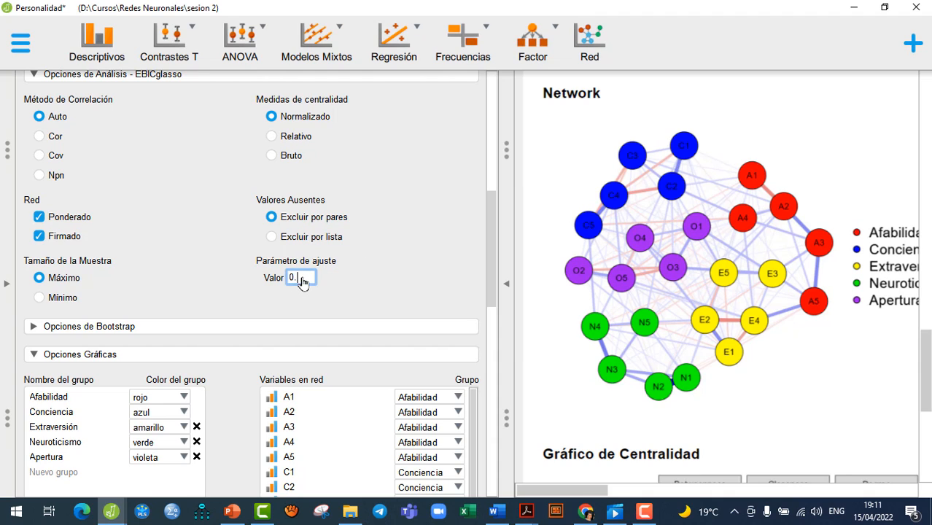
left_click(401, 255)
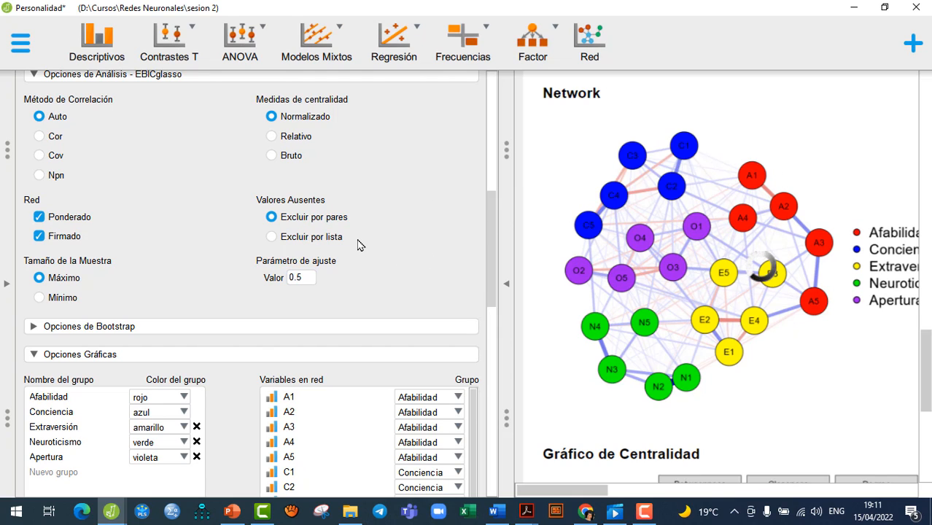
scroll(357, 245, "down", 8)
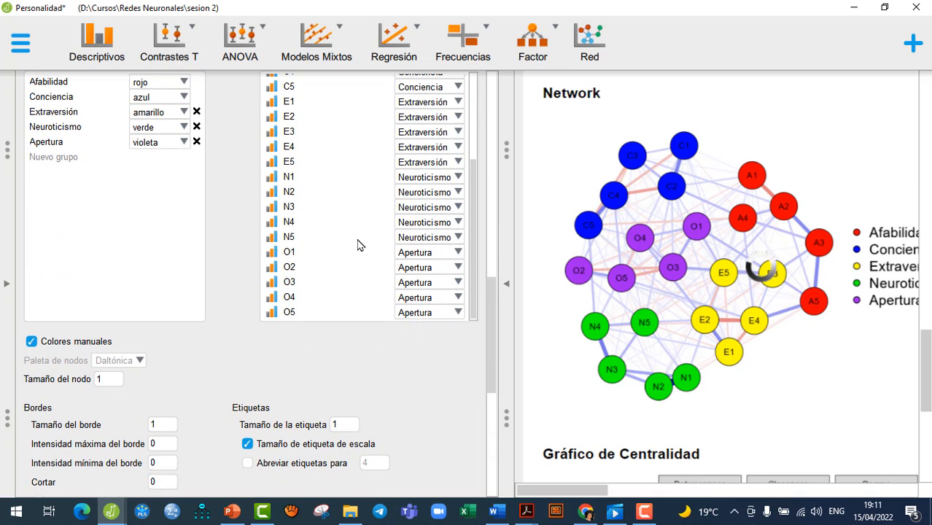
- Review the list of available estimators and try IsingFit as the network estimator in place of EBICglasso
scroll(358, 245, "up", 3)
scroll(232, 167, "up", 3)
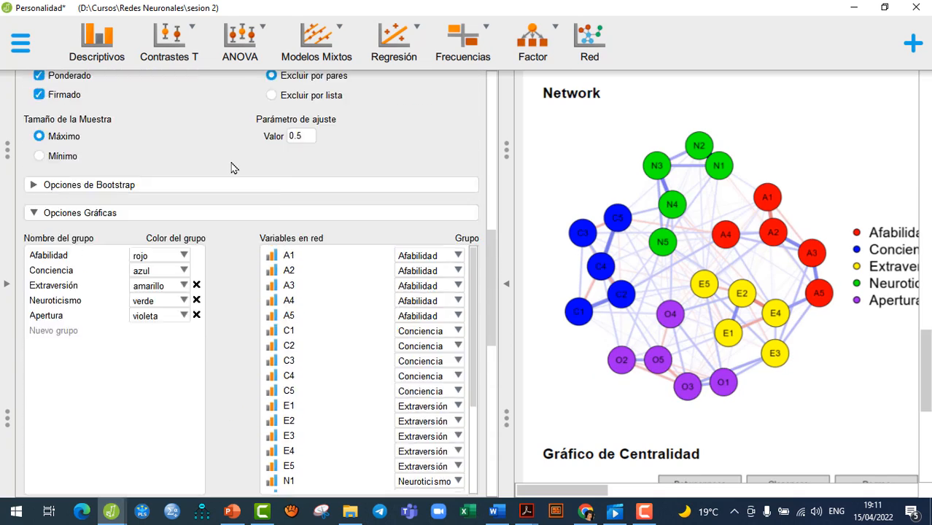
scroll(232, 168, "up", 8)
scroll(225, 251, "down", 4)
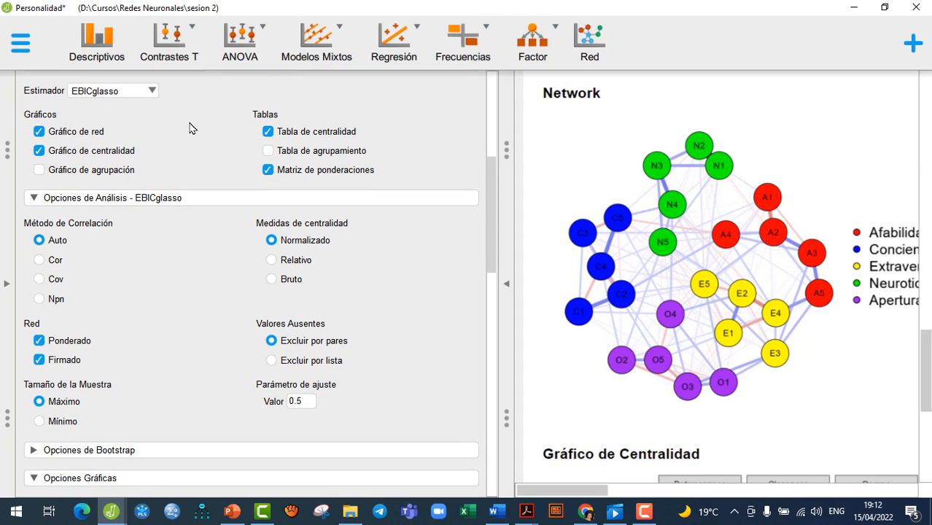
scroll(198, 135, "up", 1)
scroll(192, 142, "up", 4)
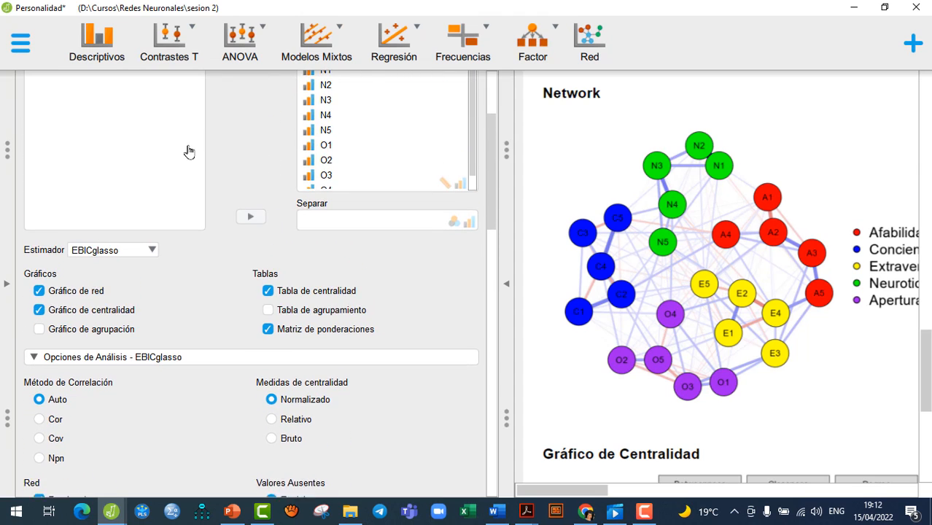
left_click(150, 260)
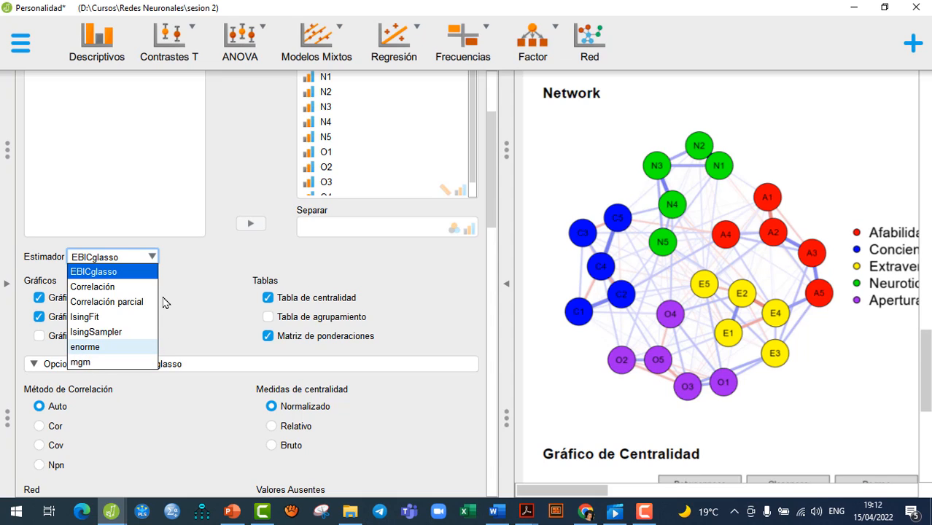
left_click(202, 298)
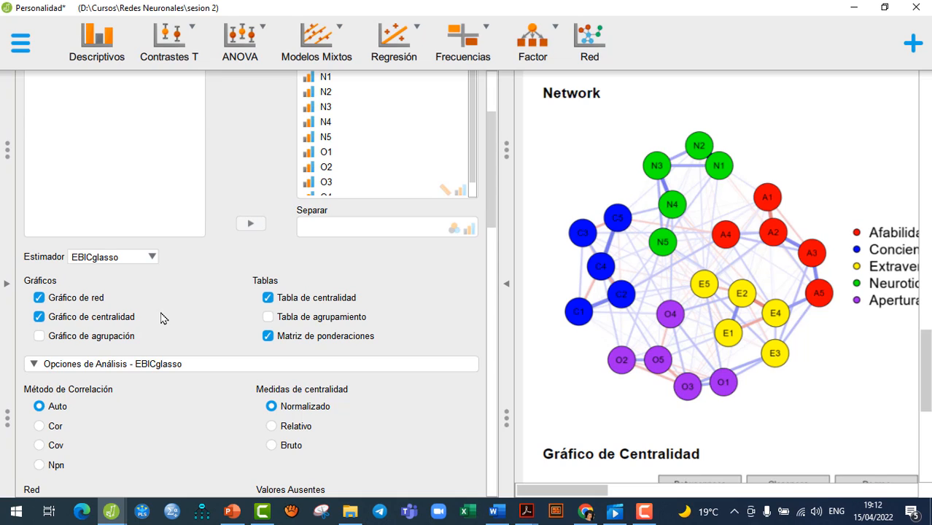
left_click(153, 258)
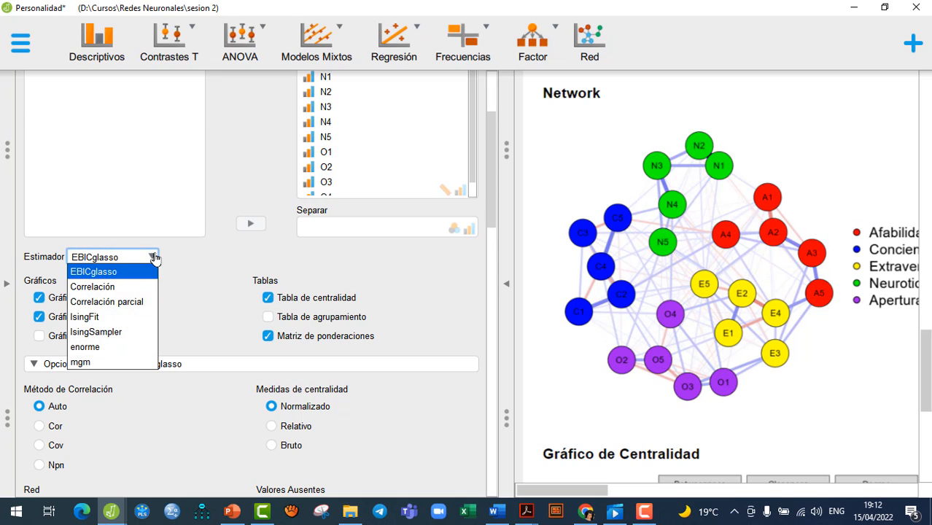
left_click(78, 318)
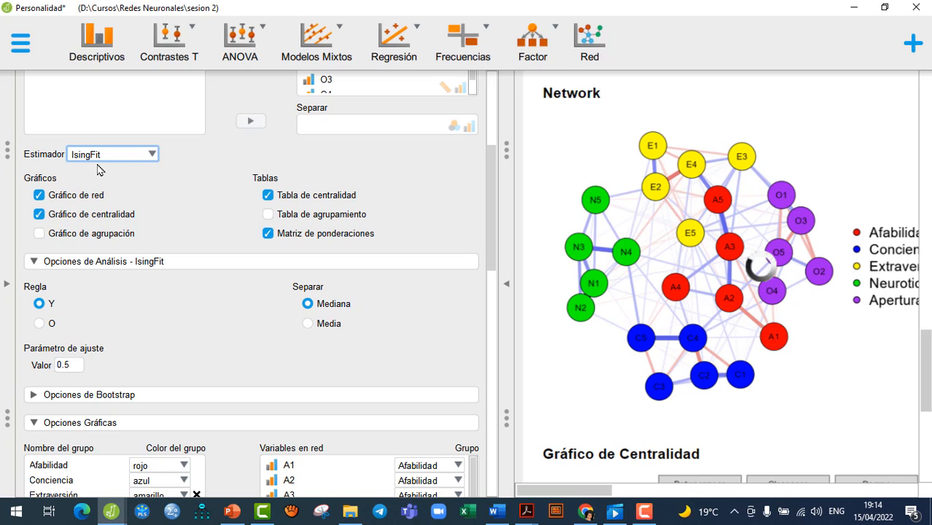
- Switch the estimator to IsingSampler and try its Regresiones univariadas, Regresiones bivariadas and Loglineal options one after the other
left_click(152, 156)
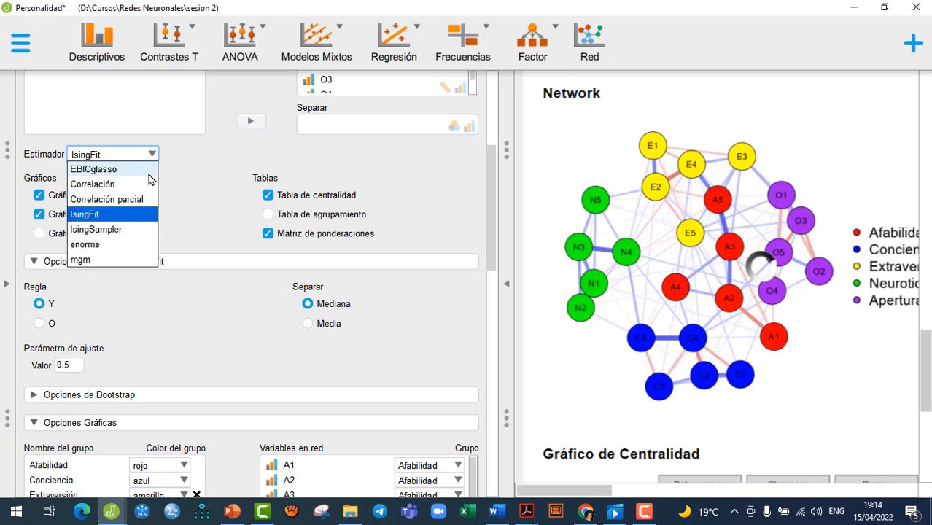
left_click(102, 230)
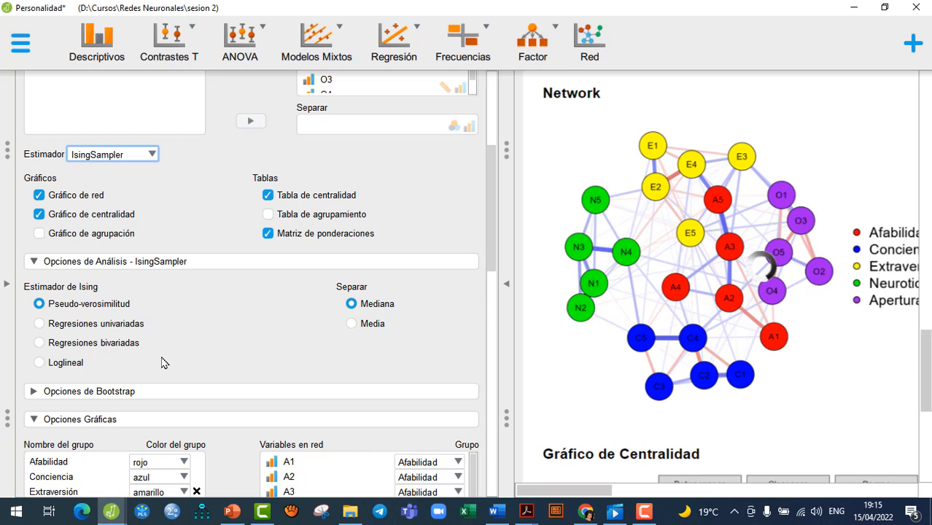
left_click(40, 324)
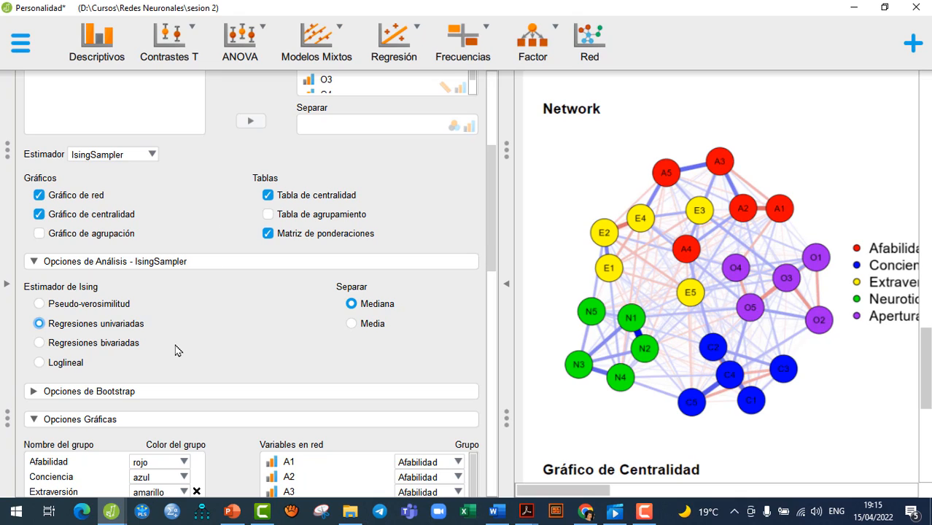
left_click(40, 343)
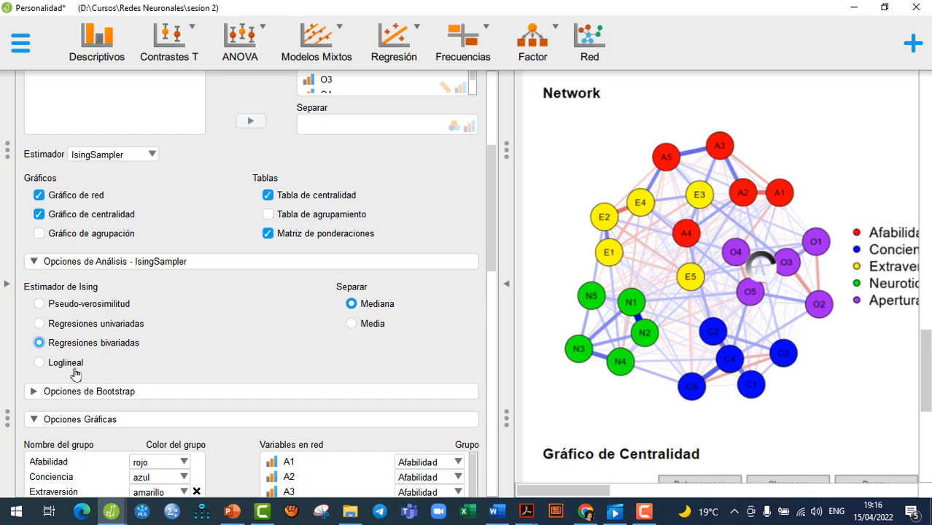
left_click(40, 363)
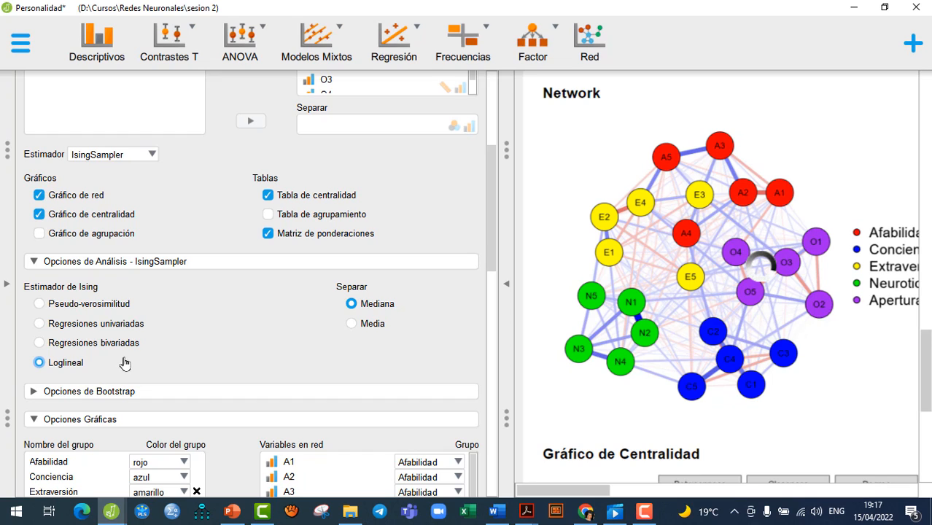
- Try the enorme and mgm estimators in turn, reviewing the analysis options and network output of each
left_click(148, 157)
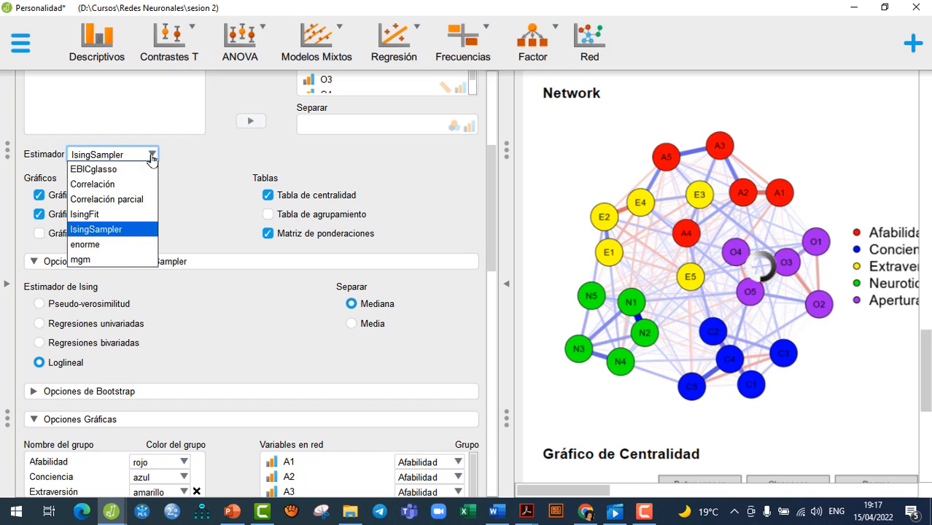
left_click(92, 246)
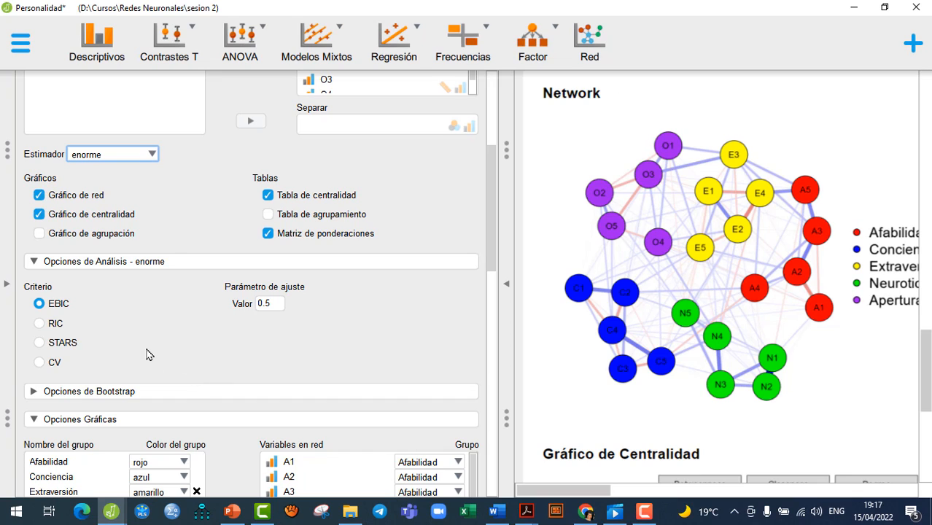
left_click(153, 155)
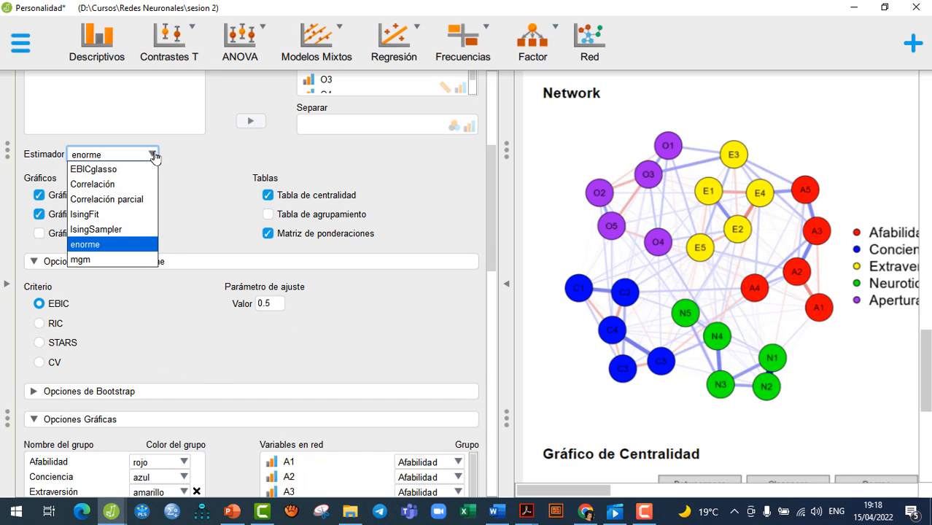
left_click(80, 261)
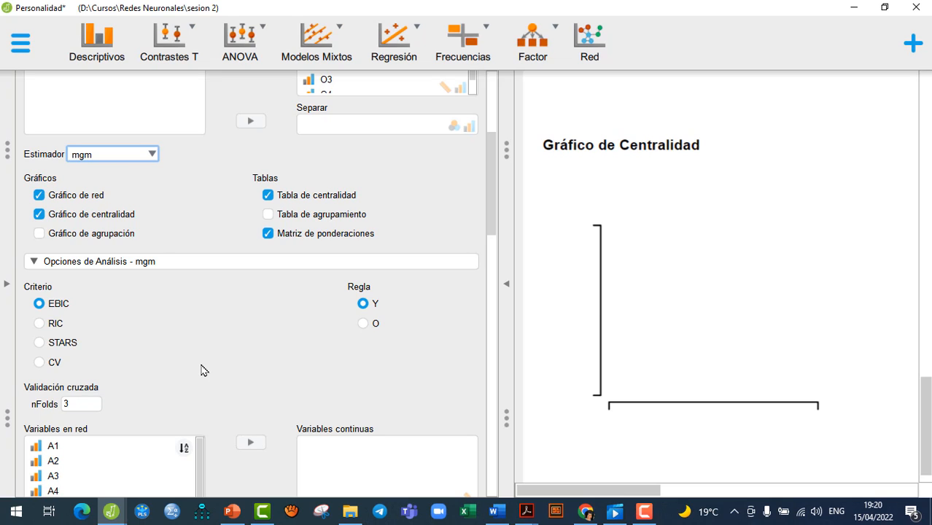
left_click(153, 155)
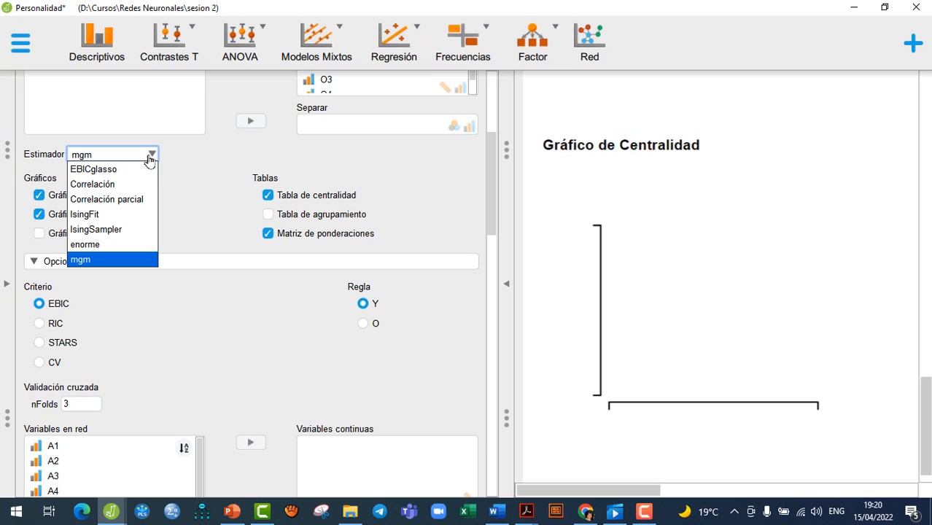
left_click(188, 195)
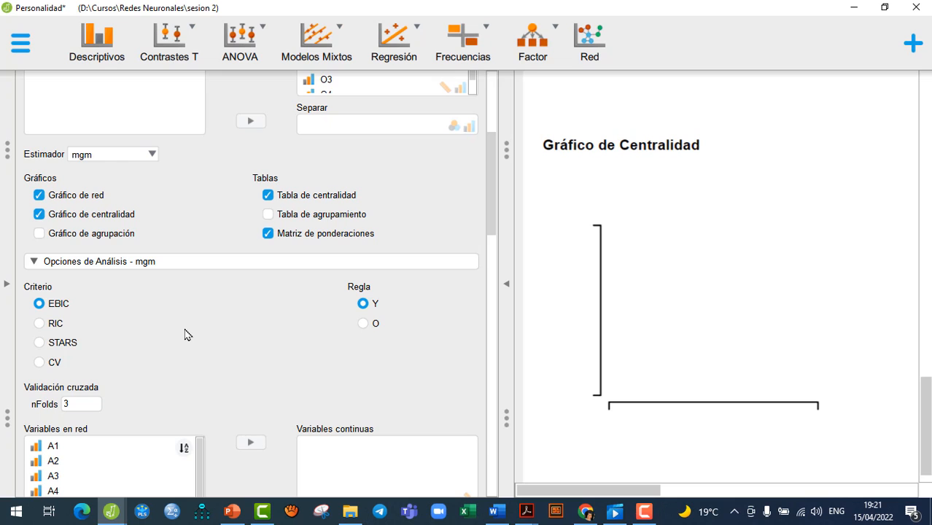
- Return the network estimator to EBICglasso and collapse its analysis options
left_click(153, 156)
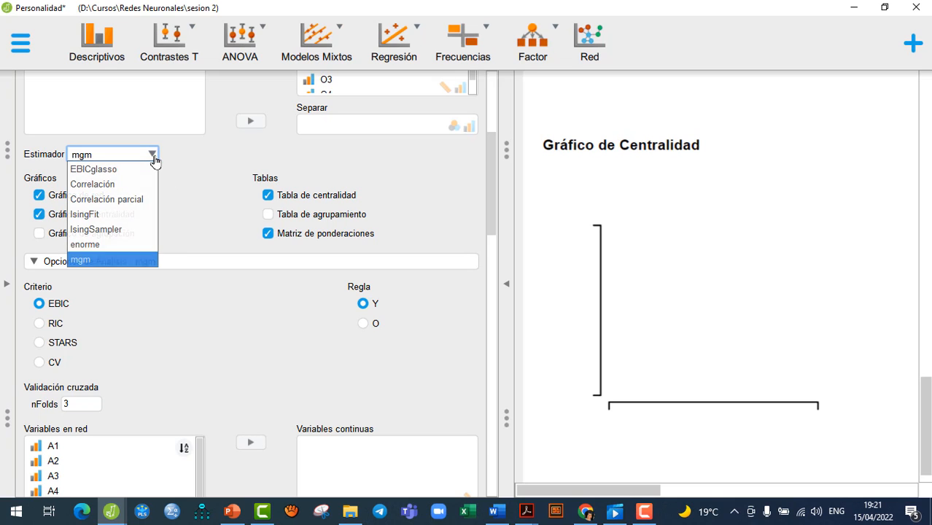
left_click(125, 171)
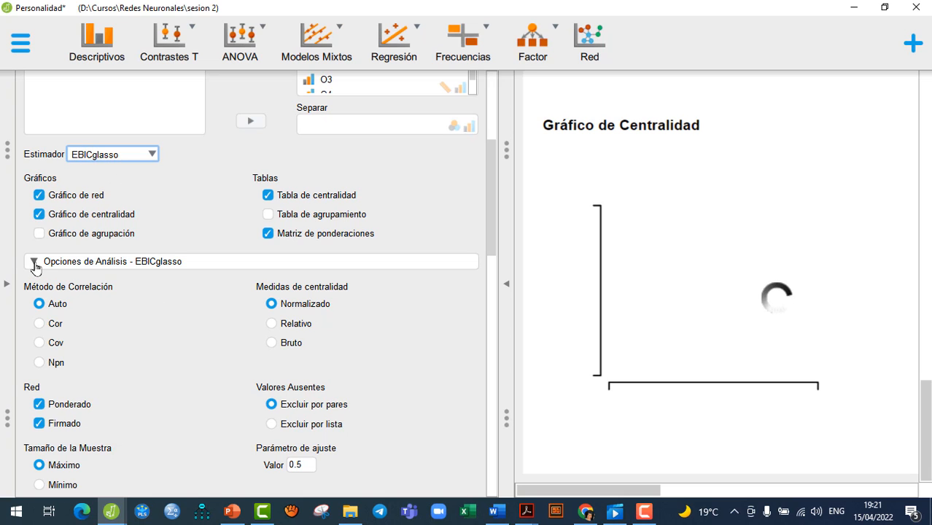
left_click(34, 263)
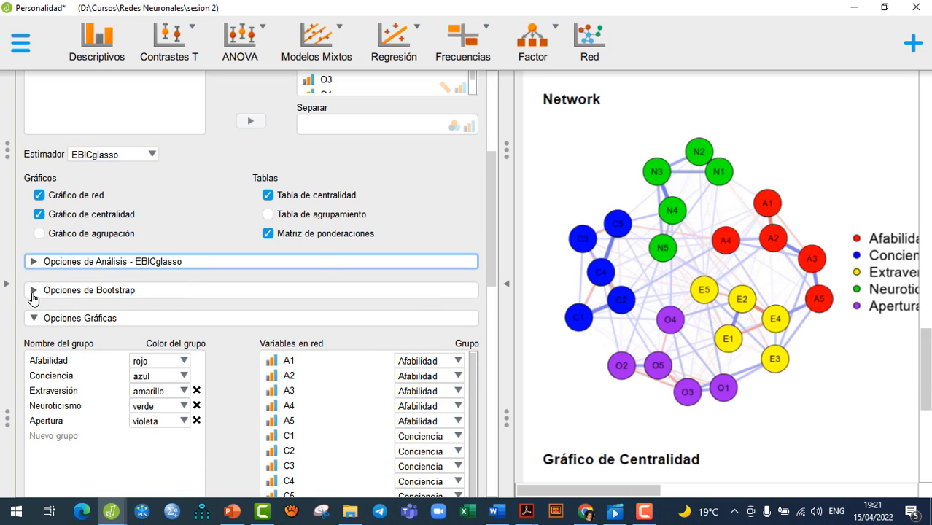
- Examine the bootstrap options (Opciones de Bootstrap), collapse them, and look through the remaining graphical options
left_click(33, 291)
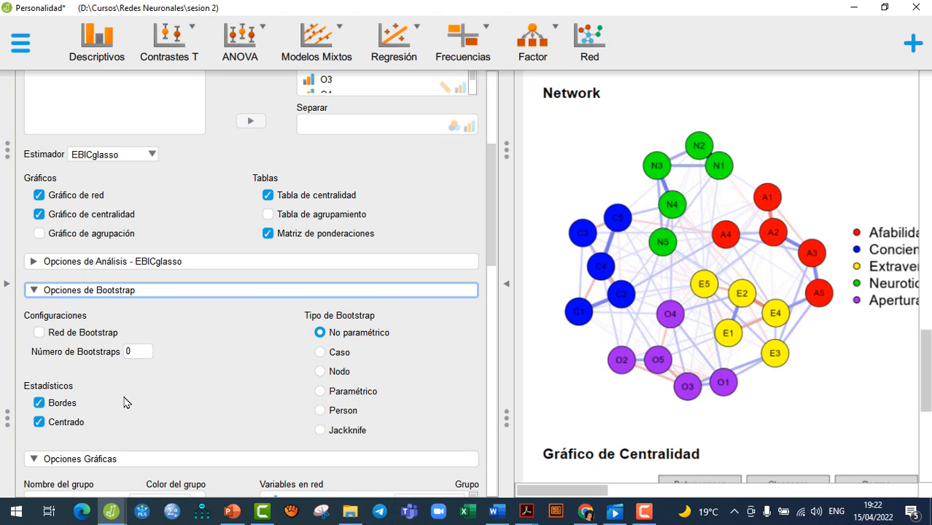
scroll(124, 402, "down", 5)
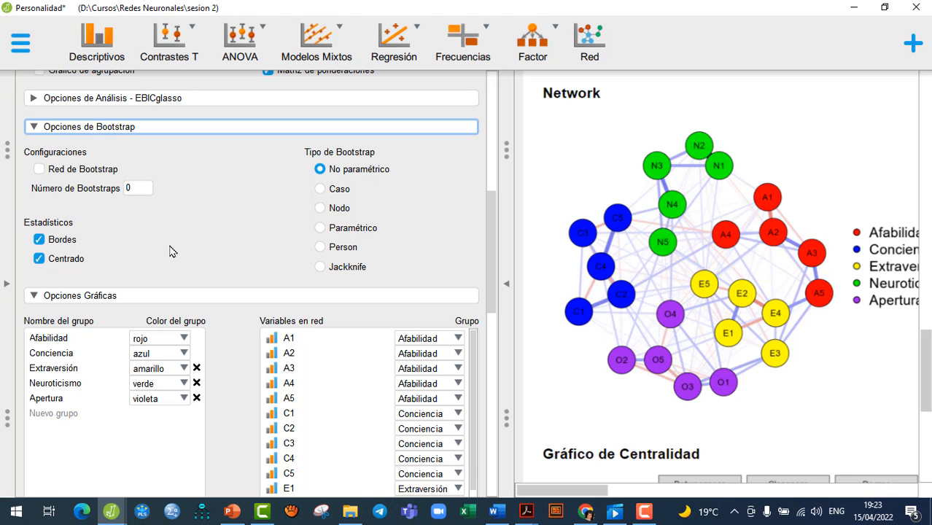
scroll(227, 219, "up", 5)
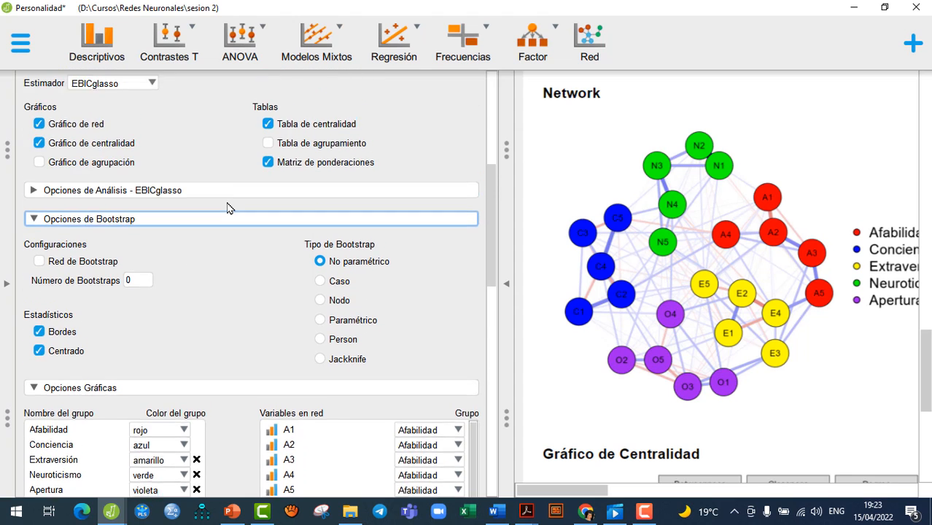
scroll(228, 225, "up", 2)
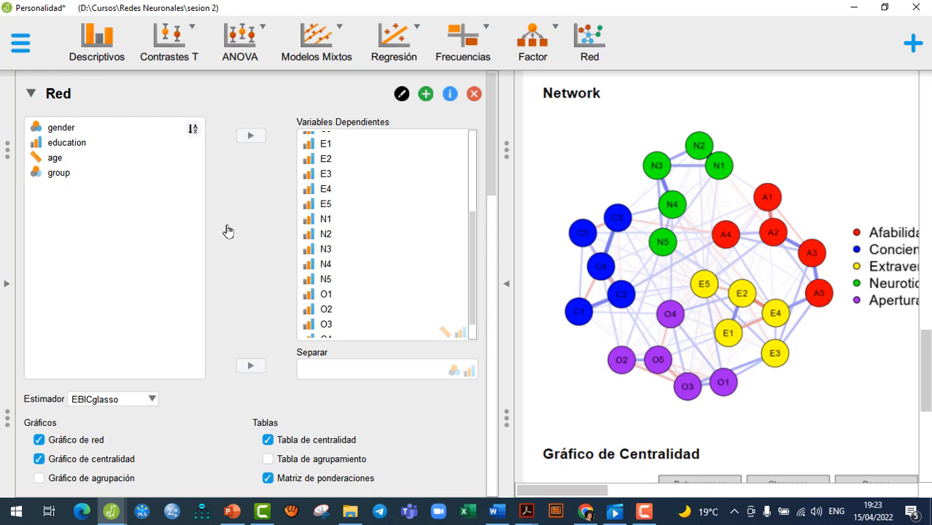
scroll(227, 224, "down", 3)
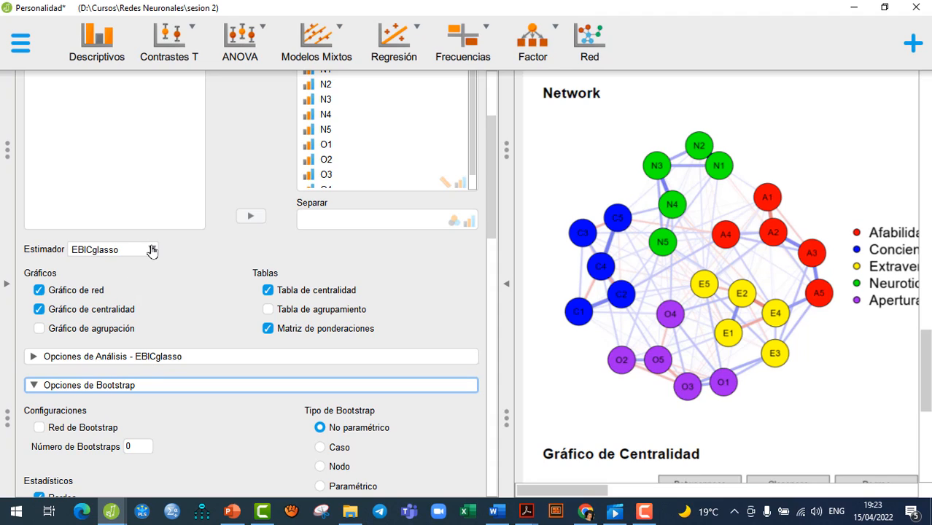
left_click(36, 384)
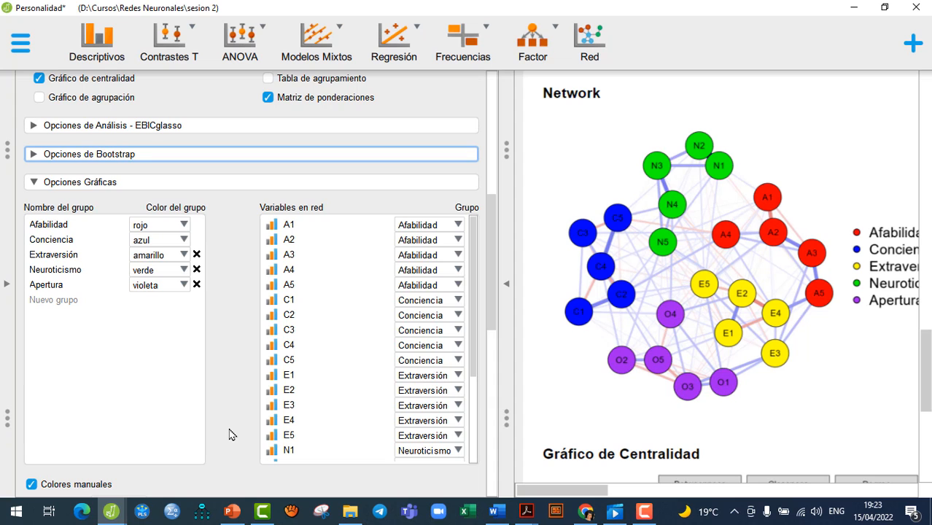
scroll(229, 434, "down", 6)
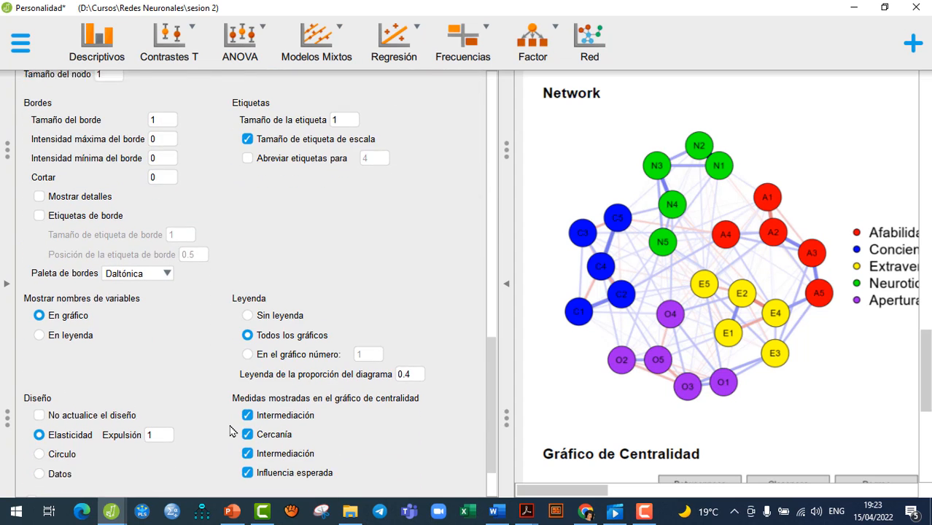
scroll(230, 431, "down", 2)
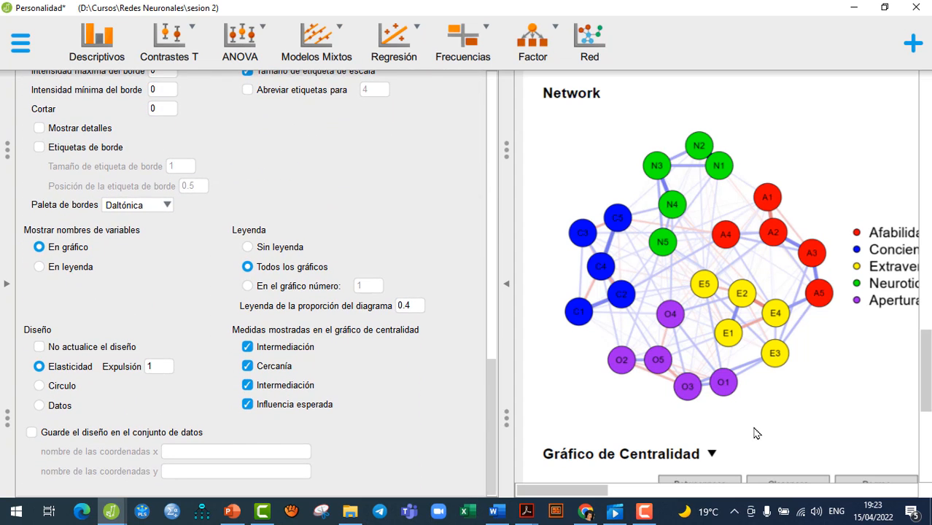